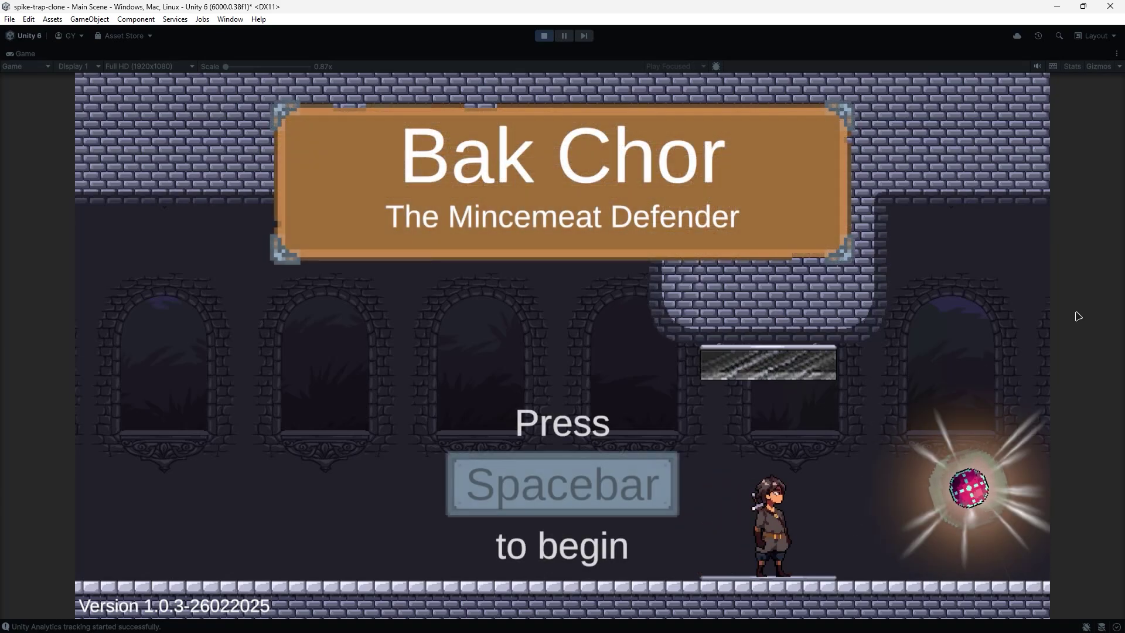
Step: Play the Main Scene demo and watch the spike trap crush the character in a blood spray
key(space)
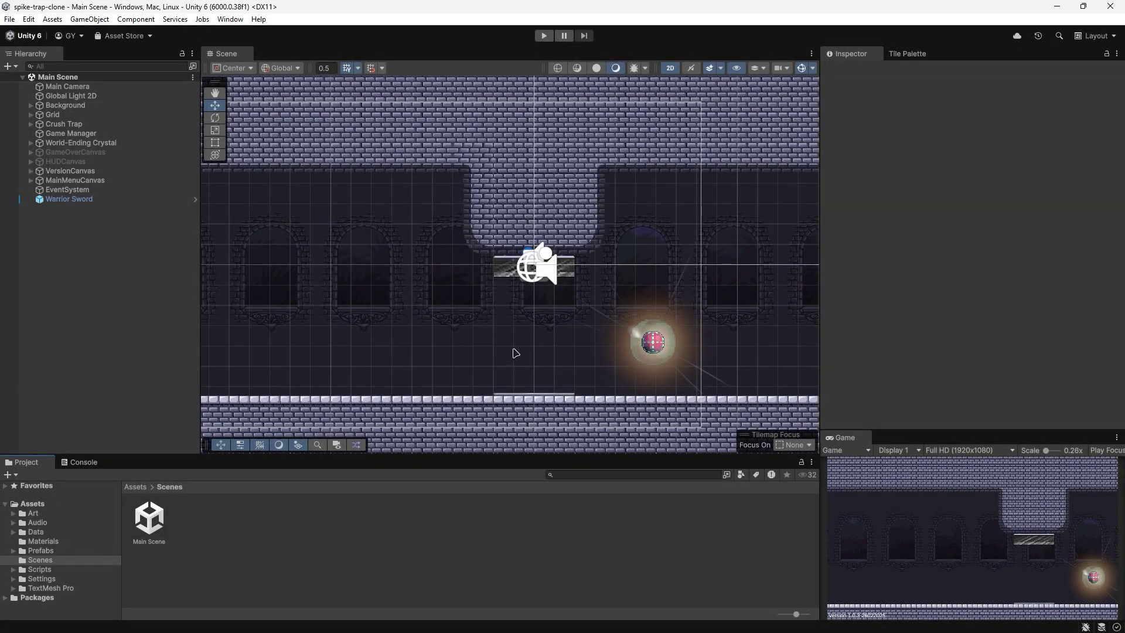
Step: Pan the Scene view slightly to the right
middle_drag(515, 352, 553, 356)
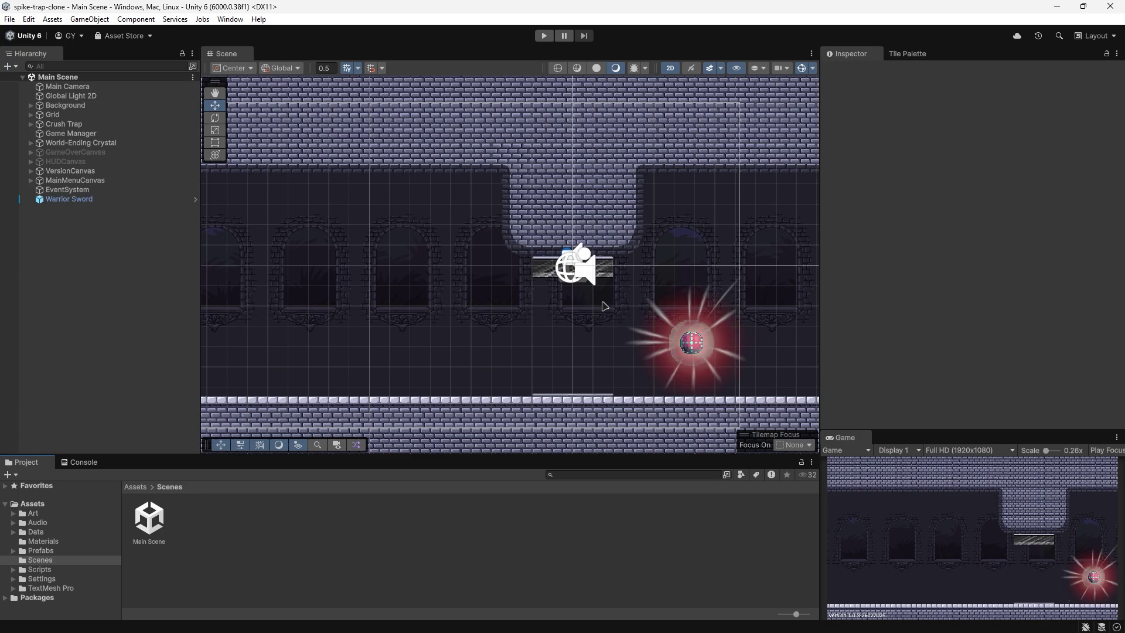
Step: Create a new scene named Tutorial in the Scenes folder and open it
right_click(202, 516)
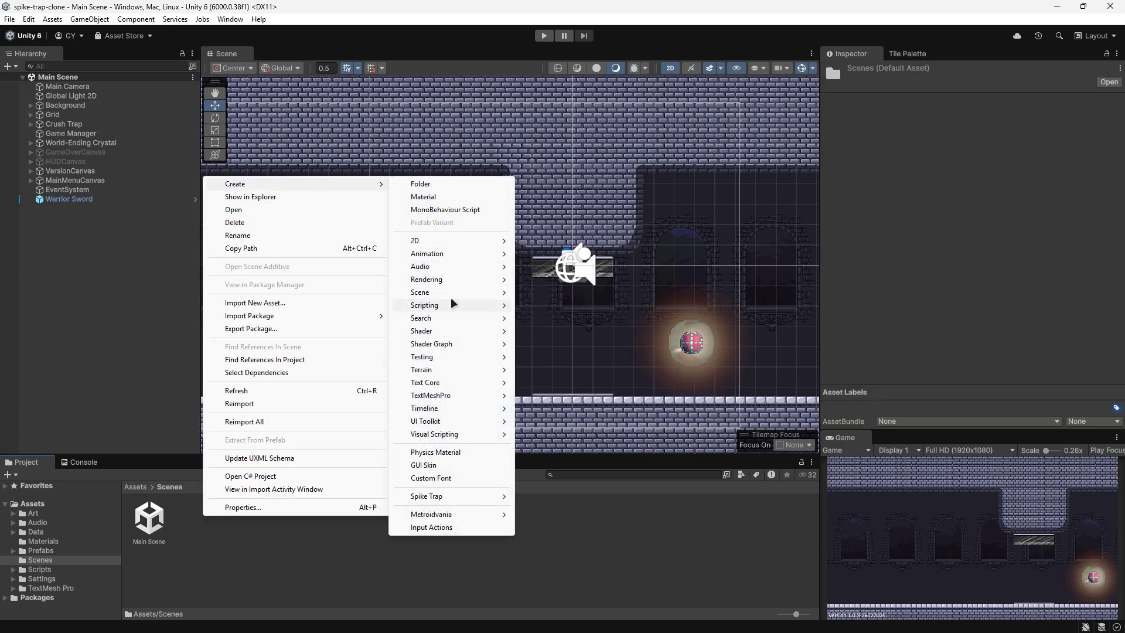
click(557, 295)
text(Tutorial)
key(Return)
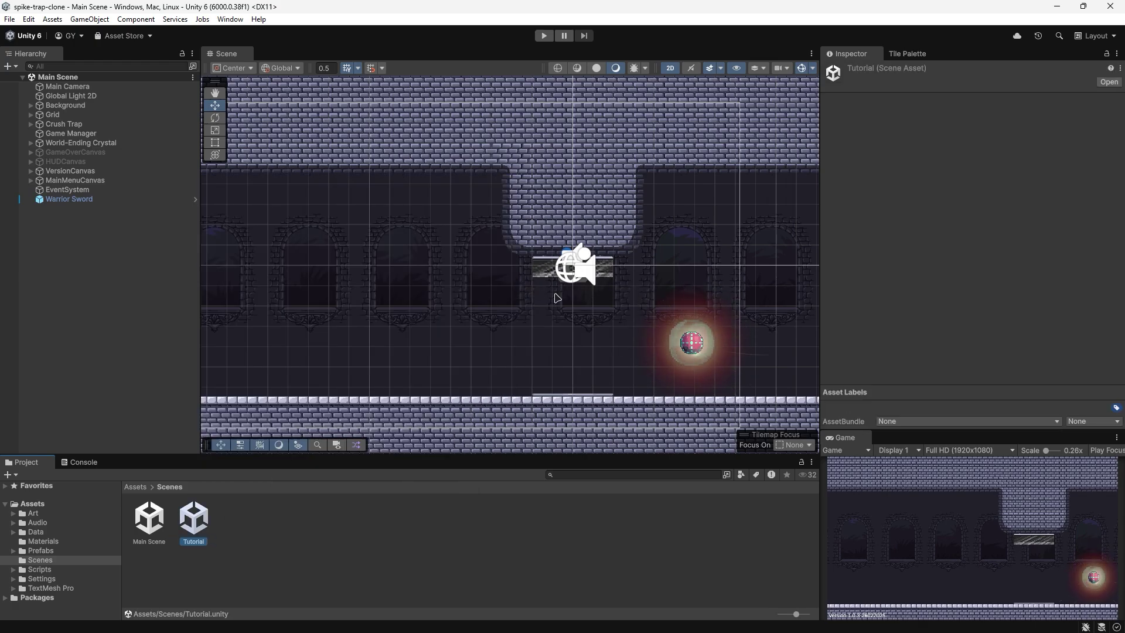
key(Return)
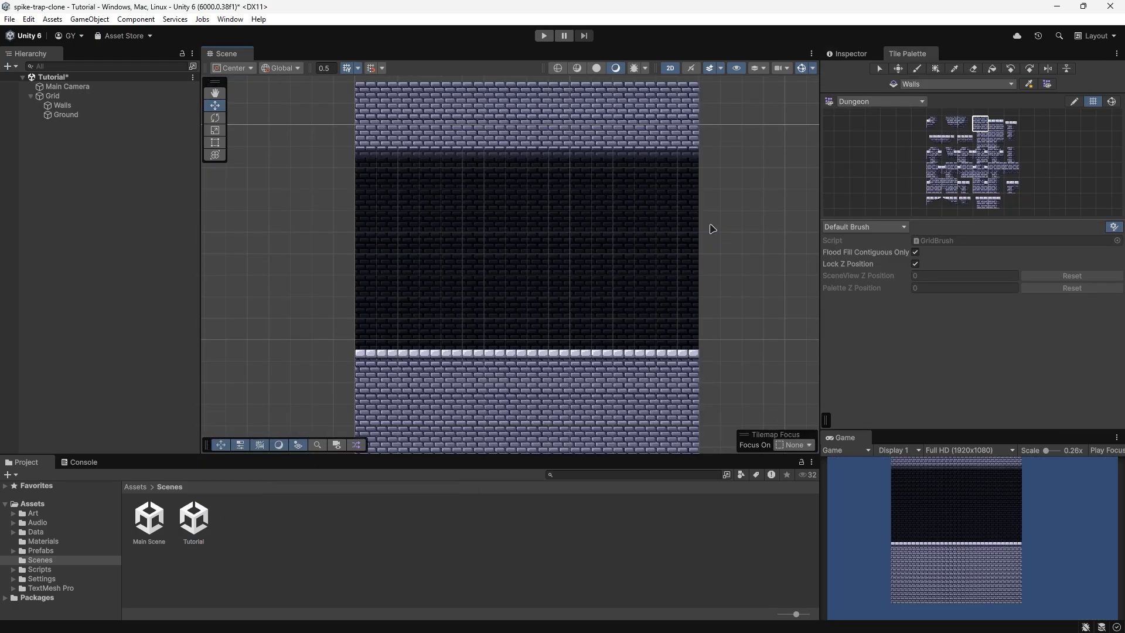
Step: Select the Ground tilemap and show its components in the Inspector
click(62, 105)
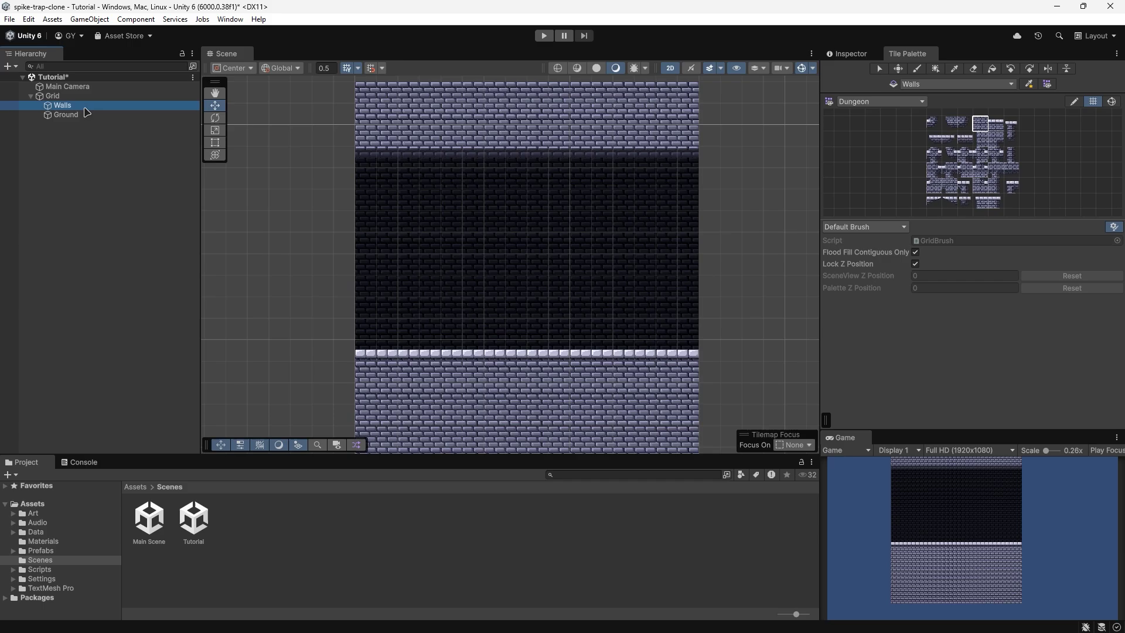
click(75, 116)
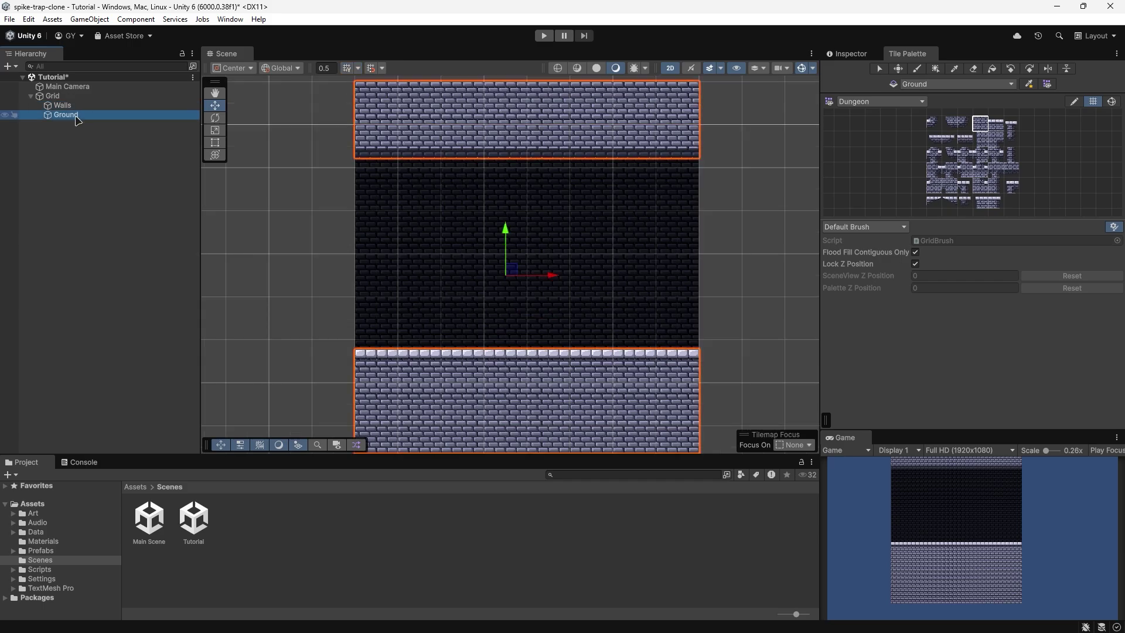
click(849, 54)
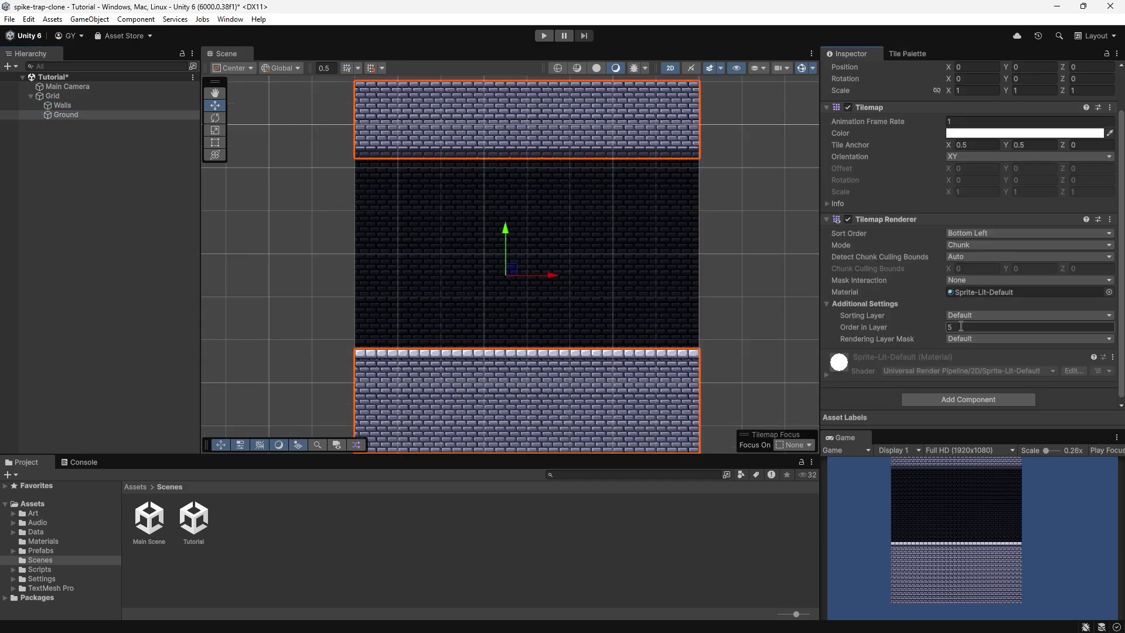
mouse_move(438, 235)
middle_down()
mouse_move(440, 217)
mouse_move(441, 230)
middle_up()
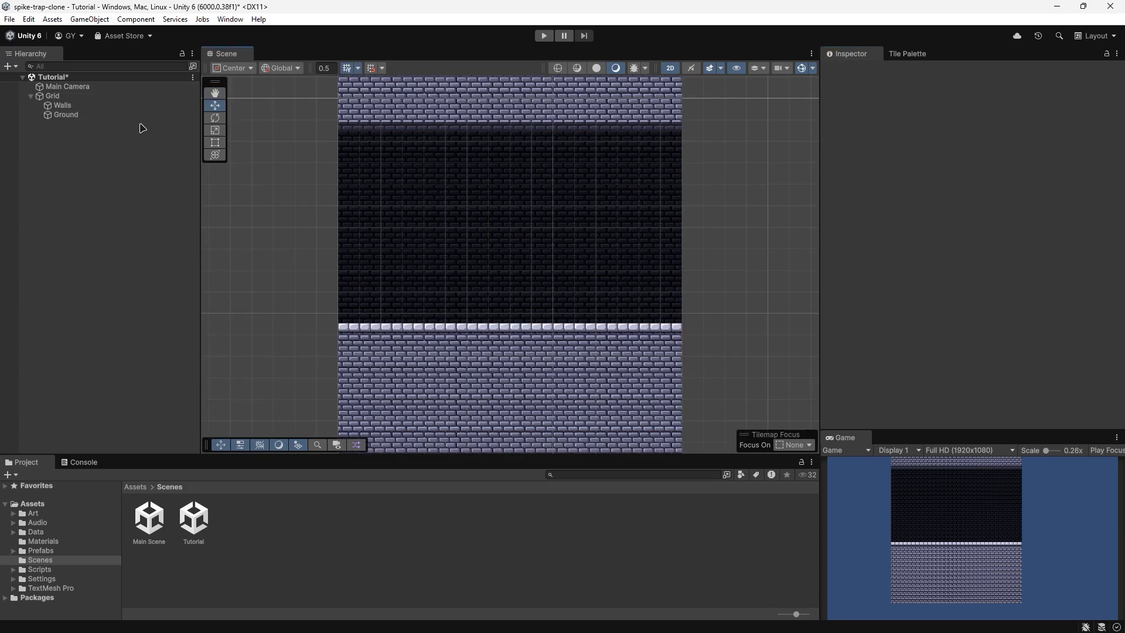
Step: Add a Tilemap Collider 2D to the Ground tilemap
click(64, 115)
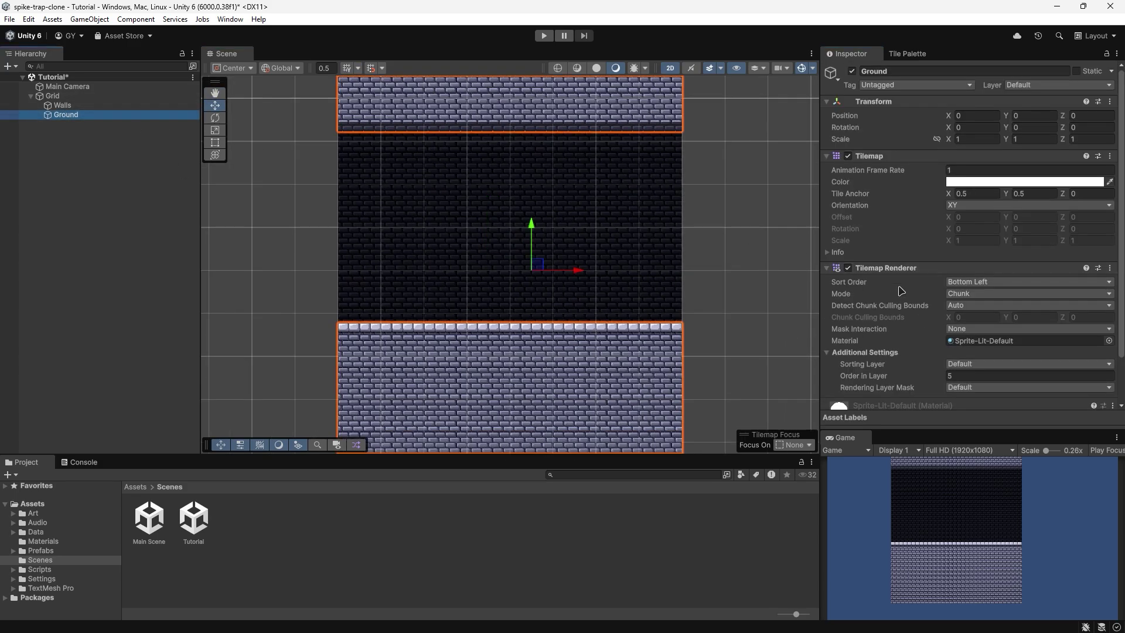
scroll(901, 291, down, 2)
click(940, 397)
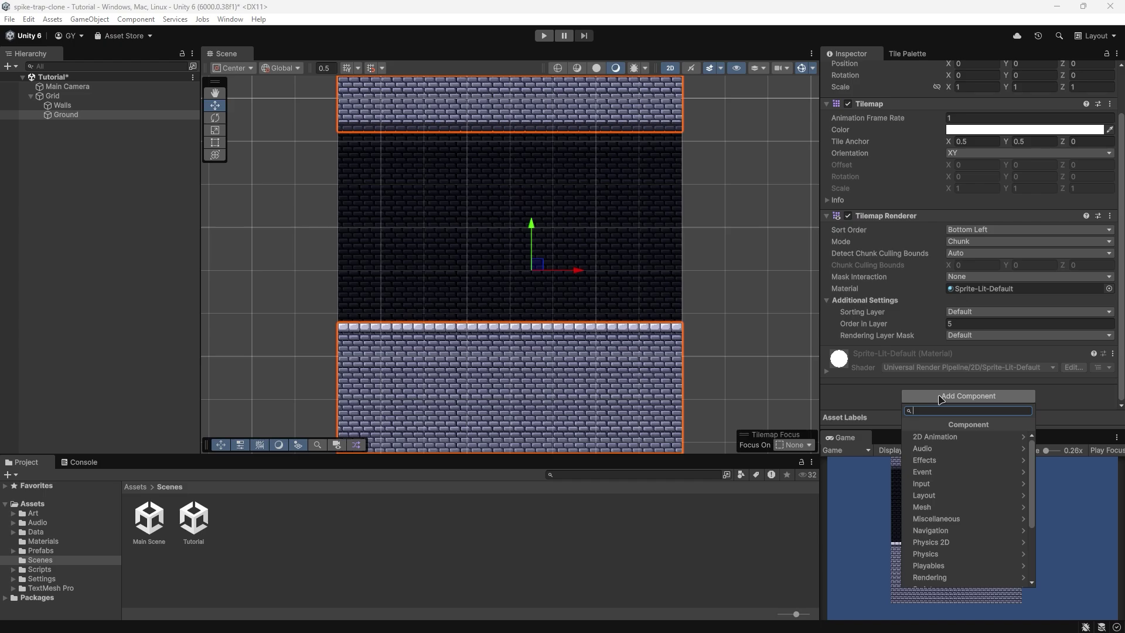
text(tilema)
click(937, 448)
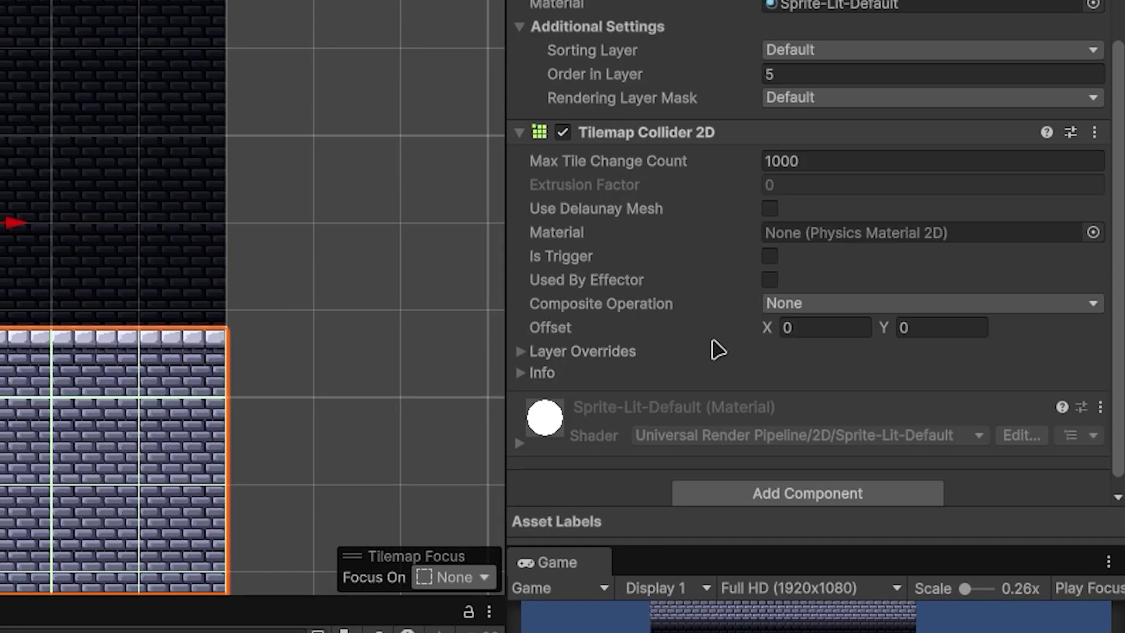
Step: Add a Composite Collider 2D and set the tilemap collider's Composite Operation to Merge
scroll(721, 358, down, 1)
click(756, 482)
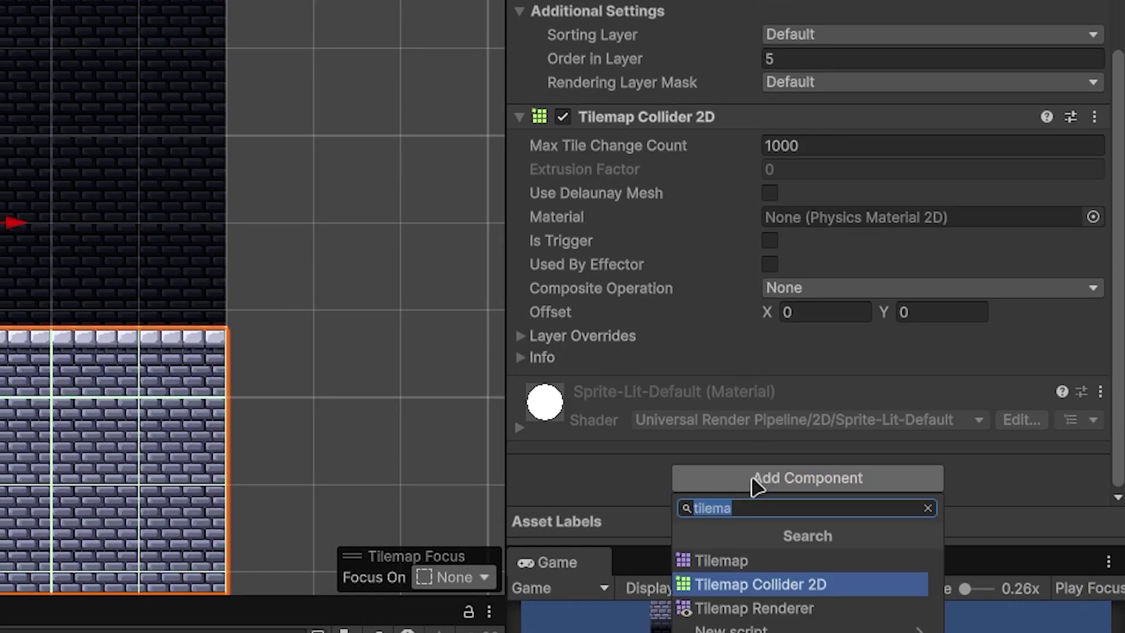
text(composite)
click(799, 561)
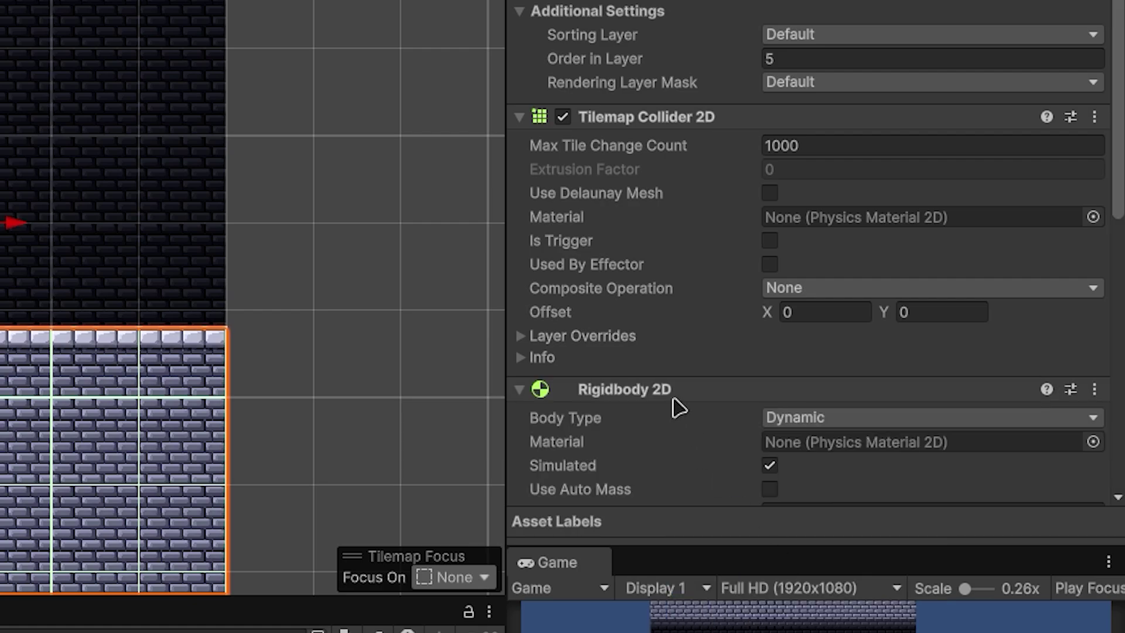
scroll(627, 170, down, 2)
click(796, 225)
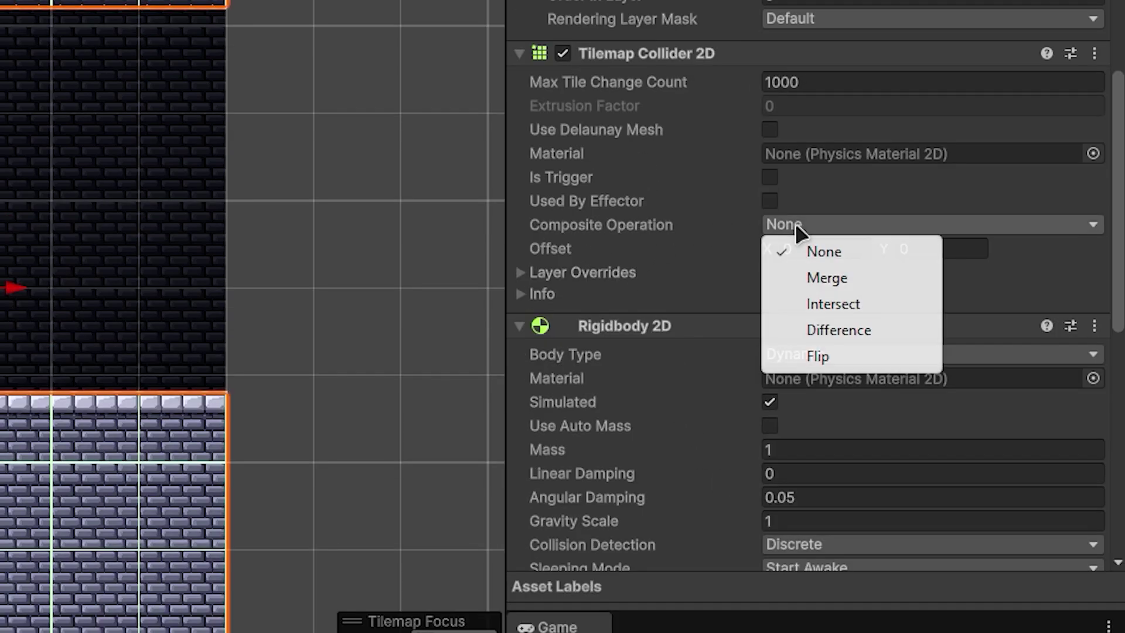
click(804, 276)
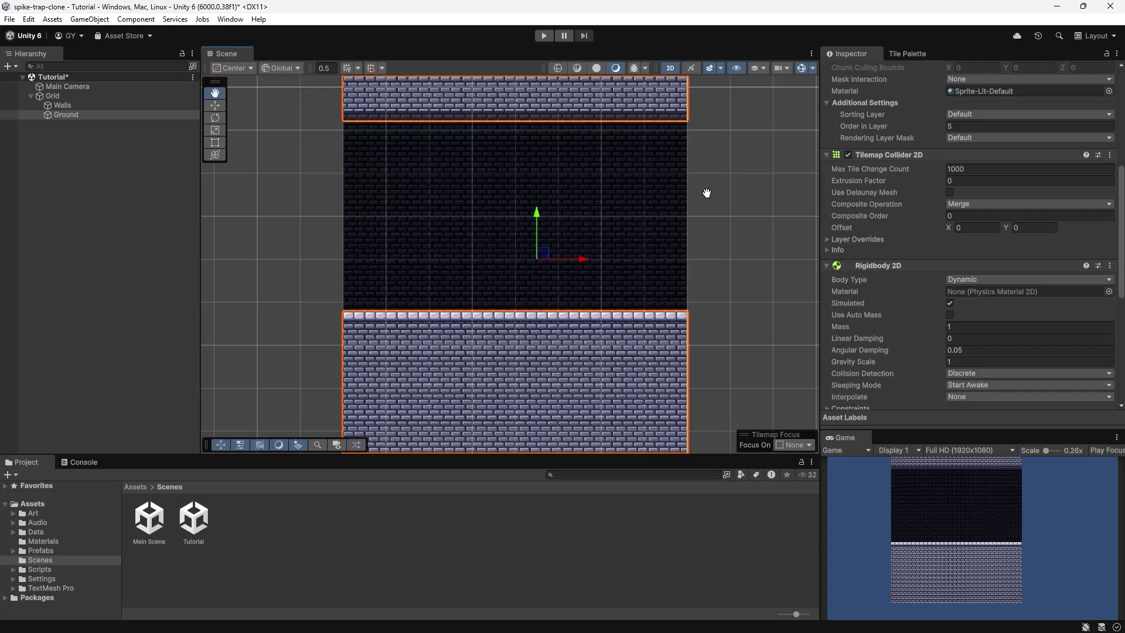
middle_drag(653, 163, 654, 166)
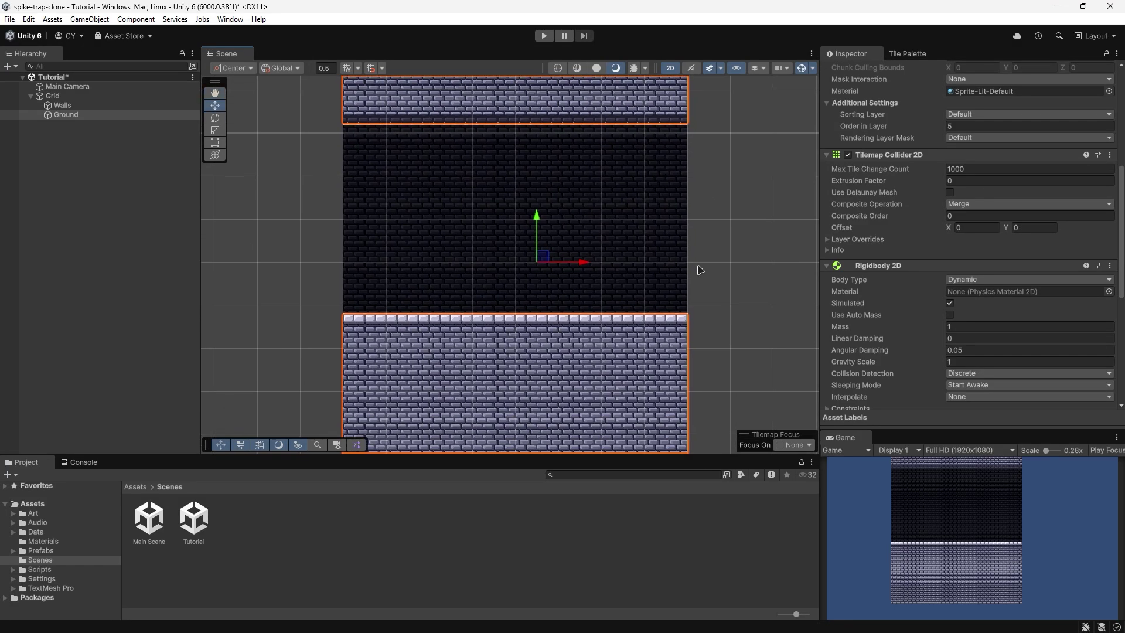
middle_drag(701, 264, 706, 275)
Step: Add a Sprite Mask to Ground with Mask Source set to Supported Renderers
scroll(967, 293, down, 6)
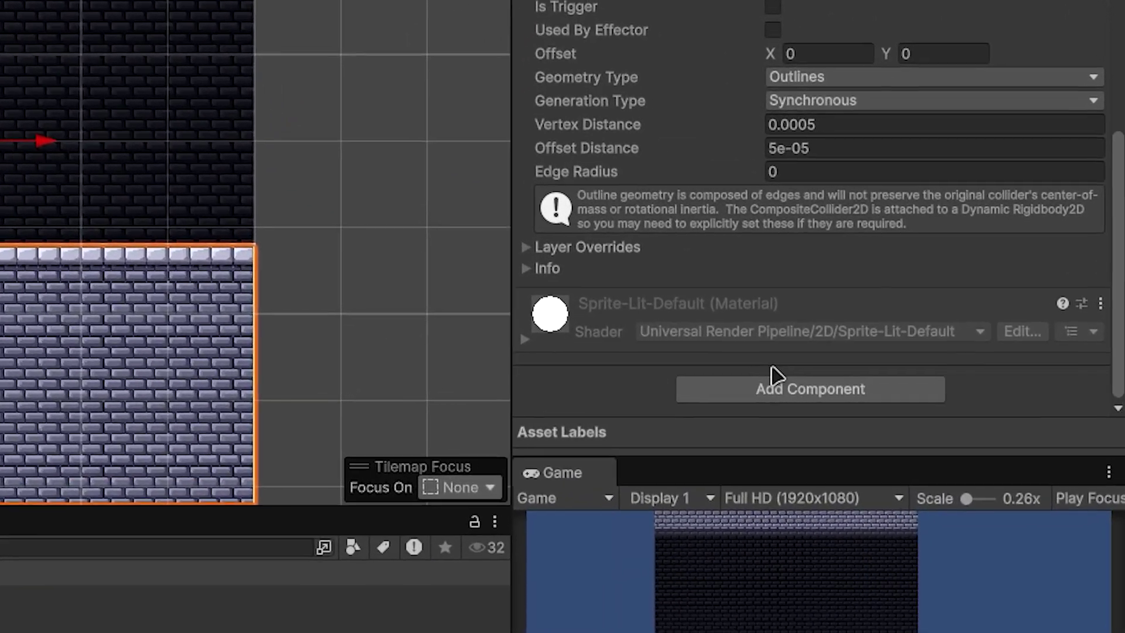
click(951, 391)
text(sprite mas)
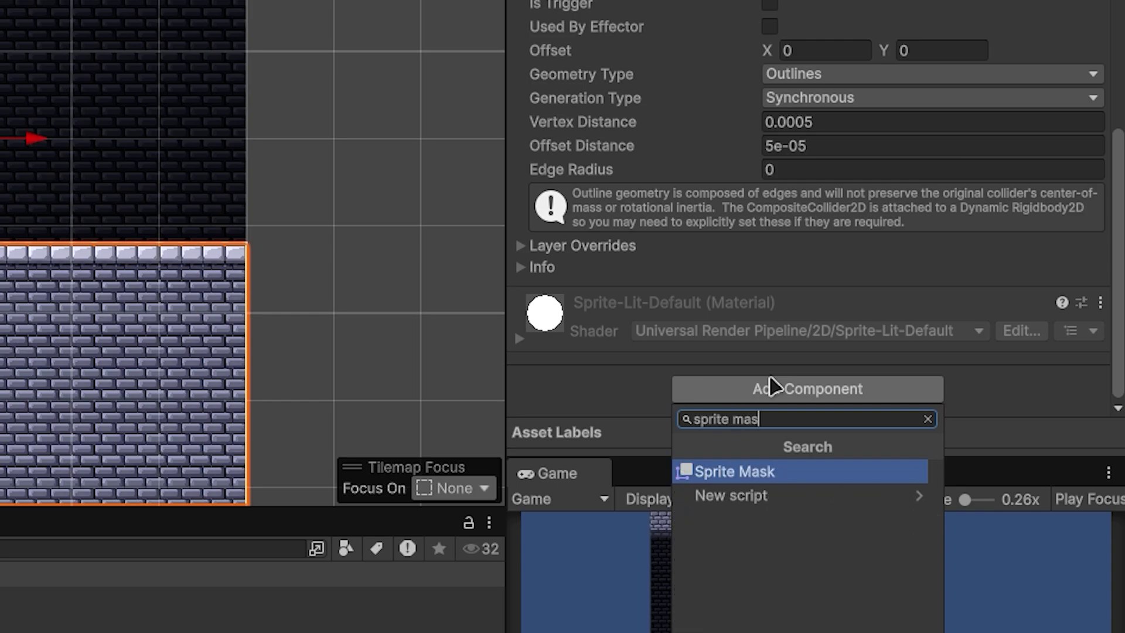
key(Return)
click(786, 329)
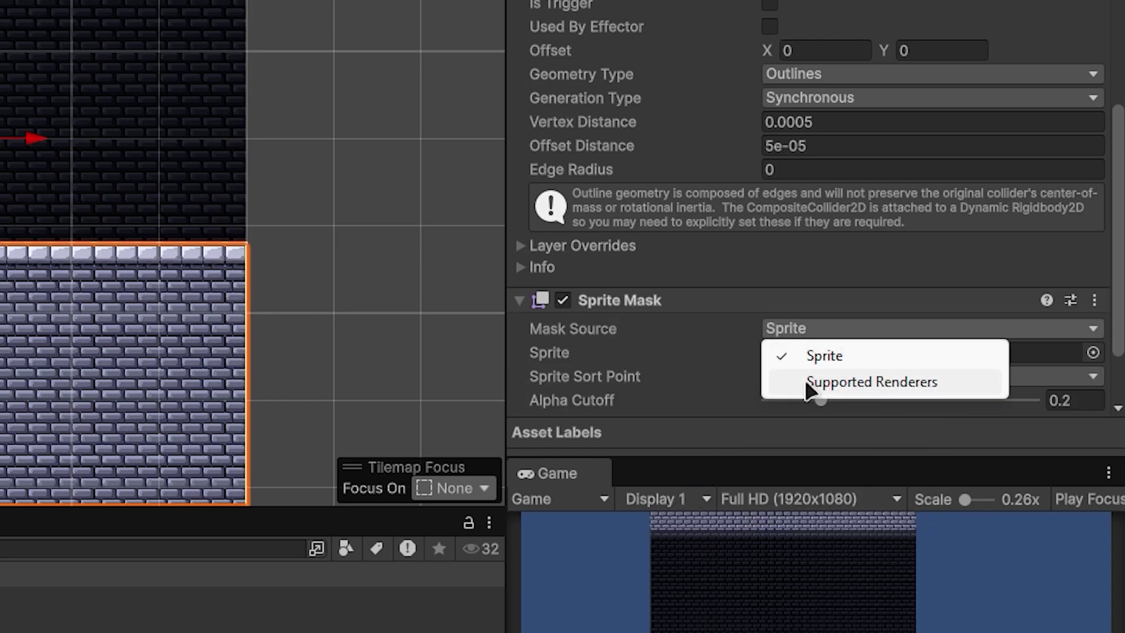
click(804, 378)
click(812, 356)
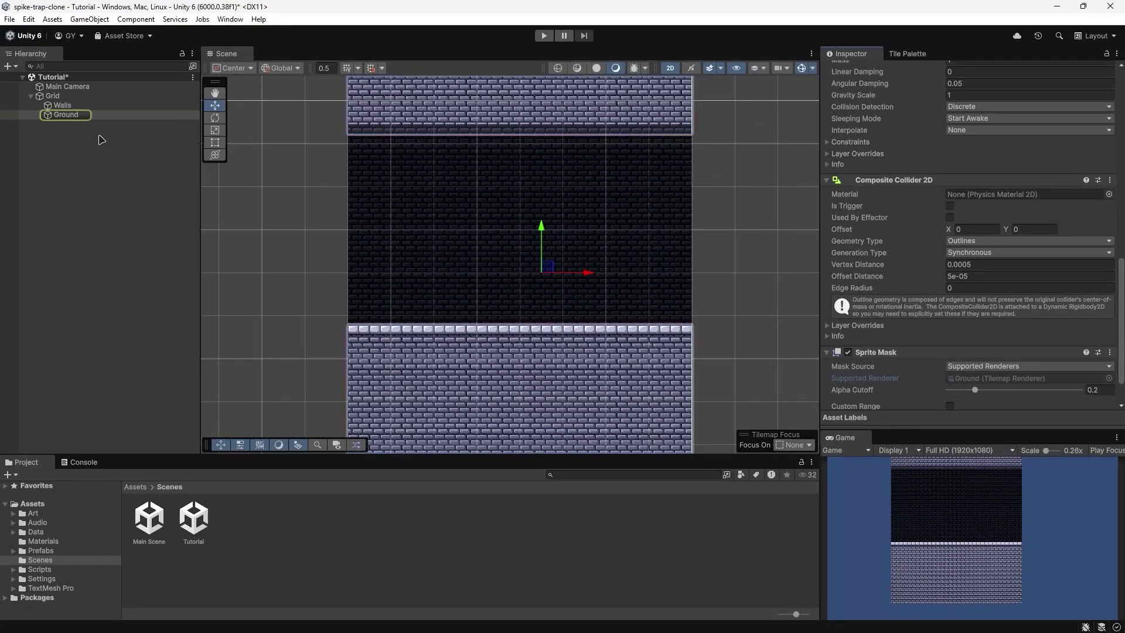
click(696, 268)
mouse_move(623, 203)
middle_down()
mouse_move(649, 213)
mouse_move(644, 203)
mouse_move(638, 211)
middle_up()
scroll(648, 212, up, 1)
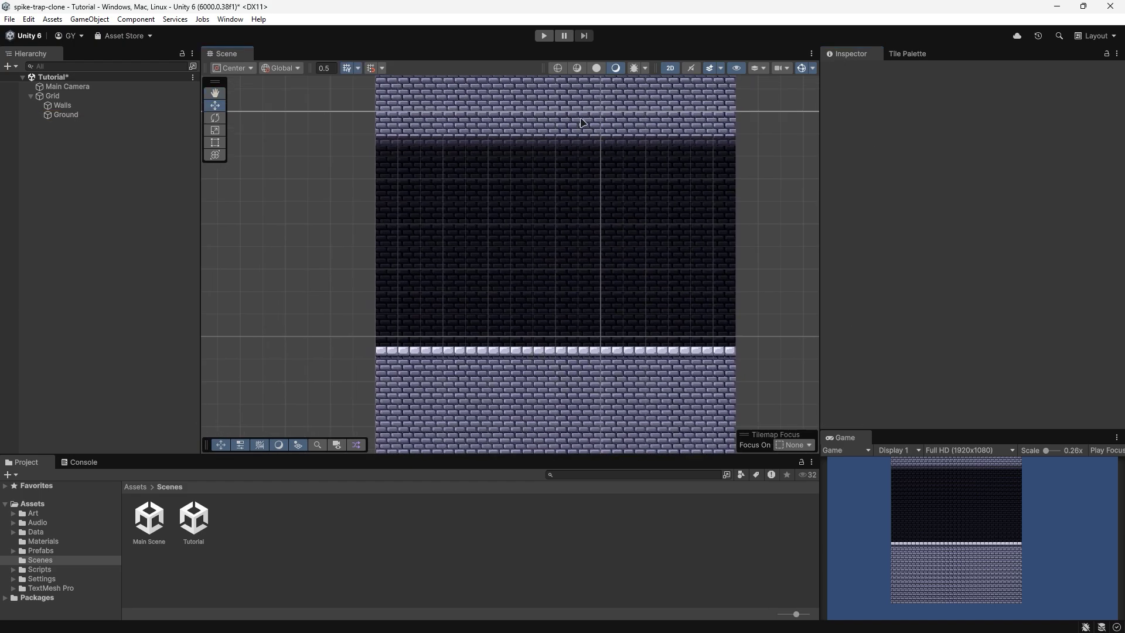
Step: Create an empty object named Blood Splatter in the Hierarchy
right_click(61, 154)
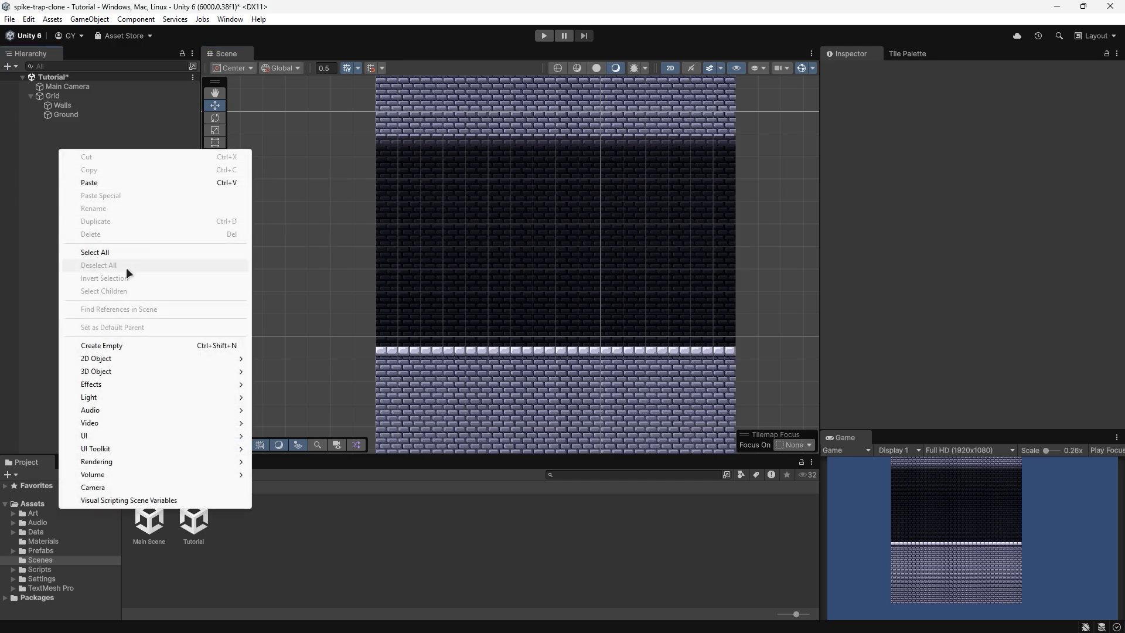
click(114, 346)
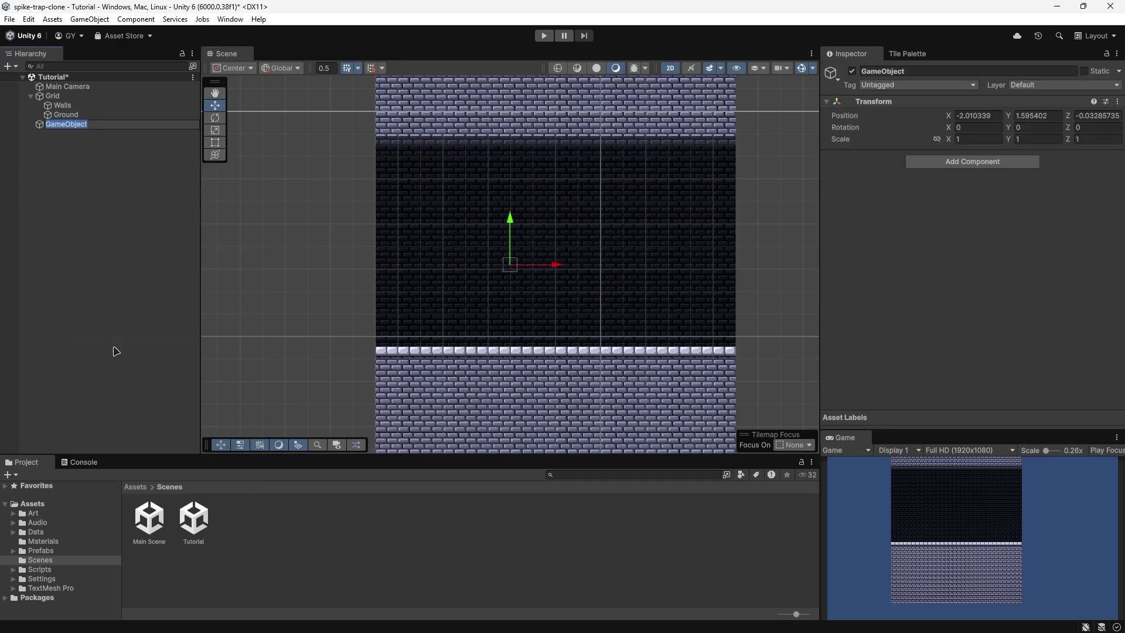
text(Blood Splatter)
key(Return)
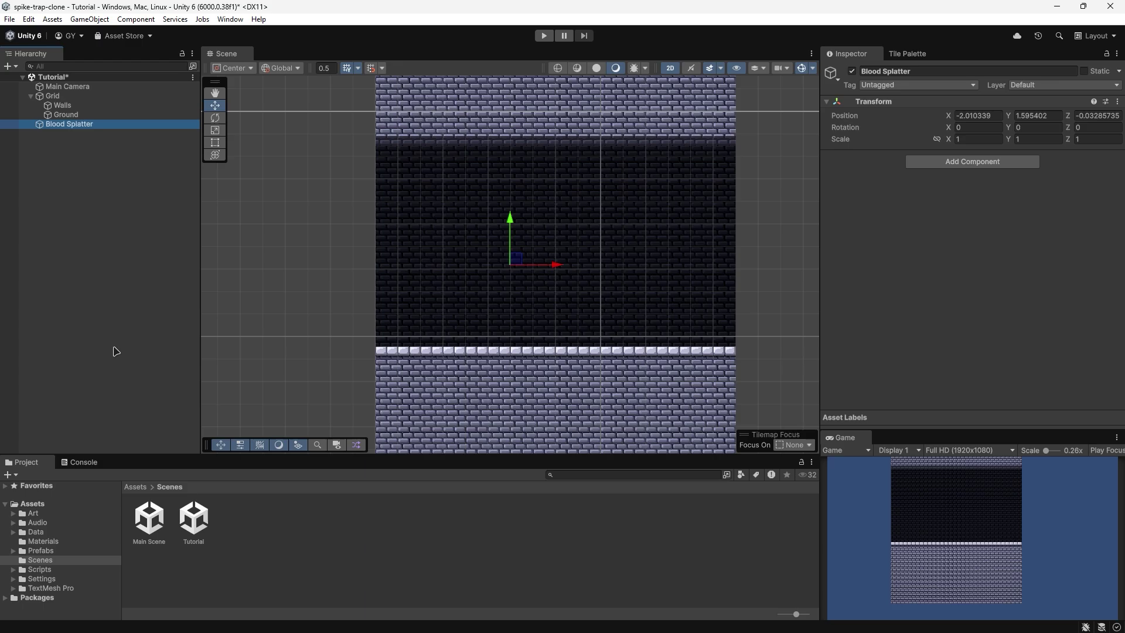
Step: Add a Sprite Renderer component to Blood Splatter
click(939, 164)
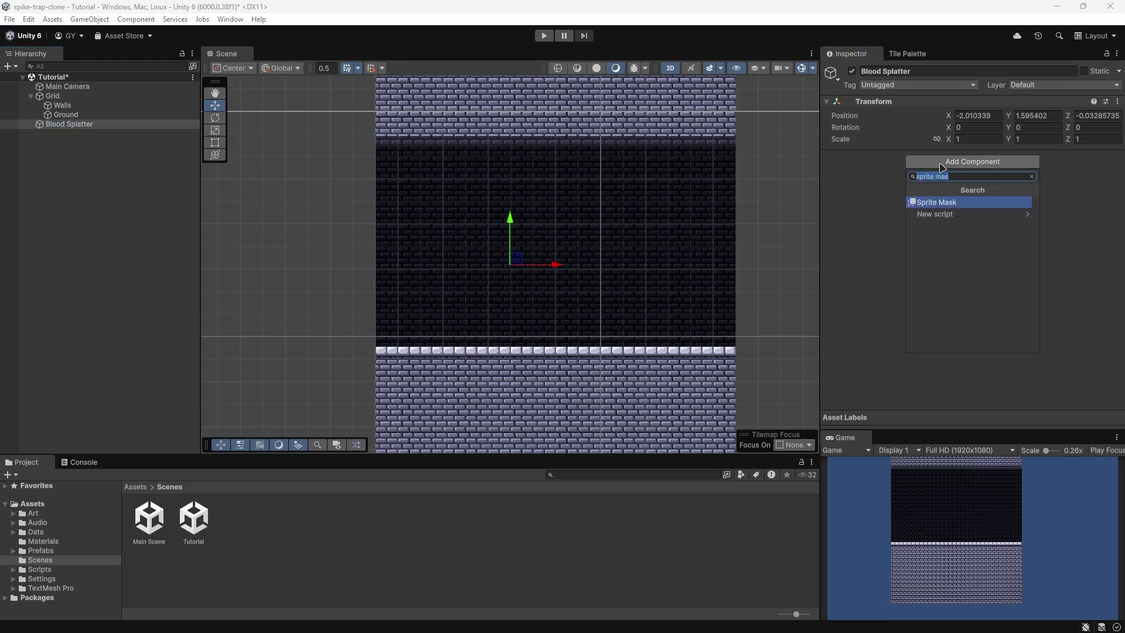
text(sprite re)
key(Return)
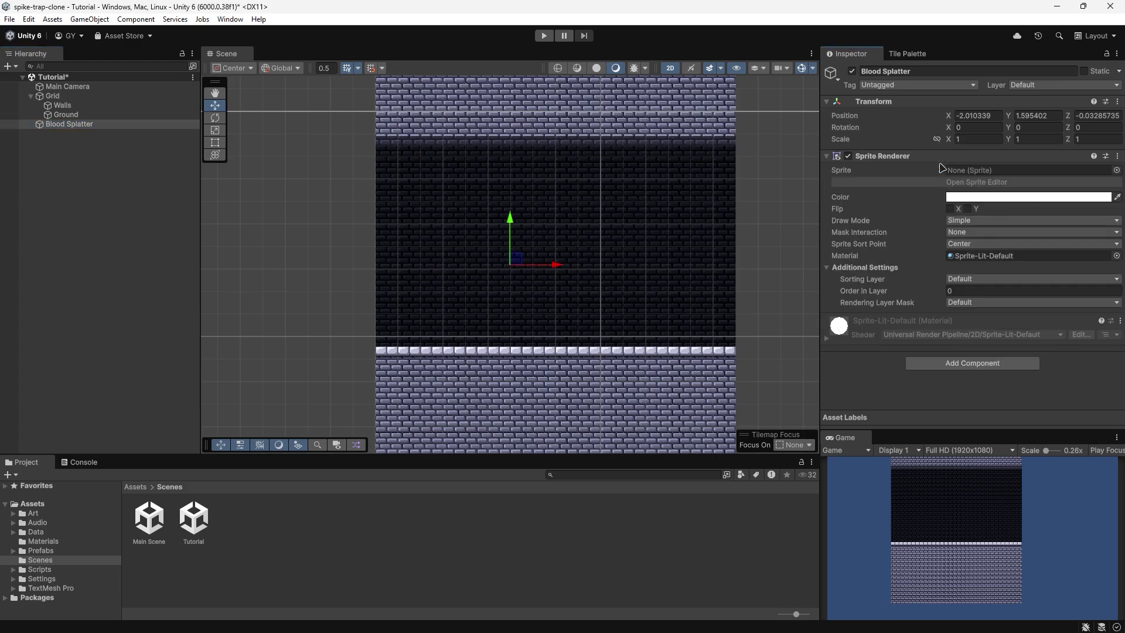
Step: Assign the KenneyParticlePack_9 sprite to Blood Splatter's Sprite Renderer
click(1117, 170)
text(kenn)
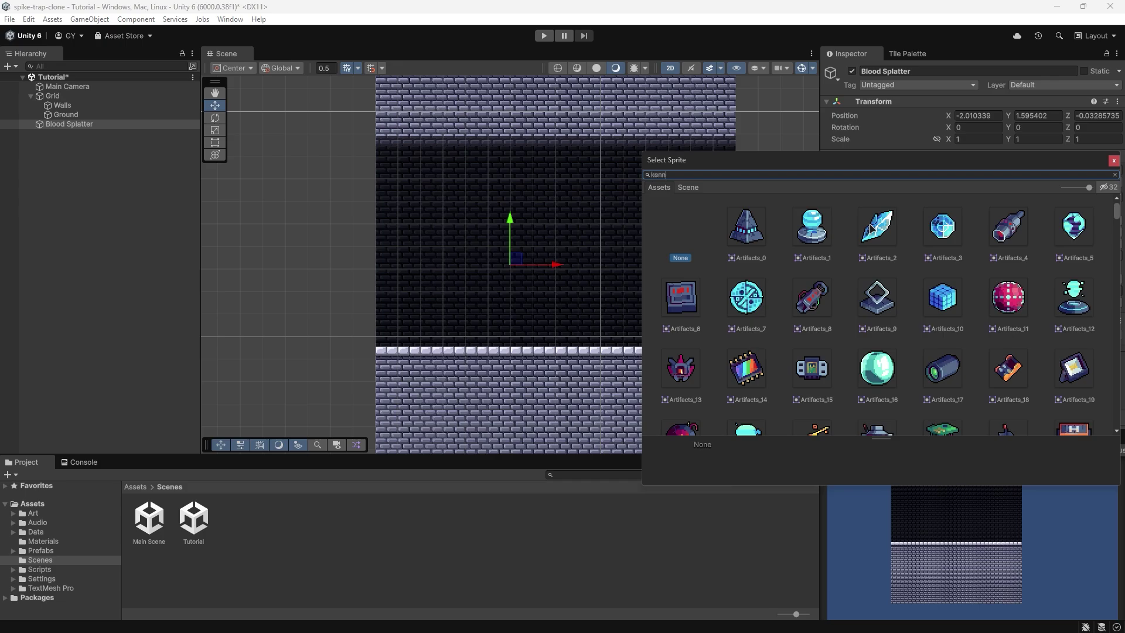
text(ey)
scroll(903, 298, down, 5)
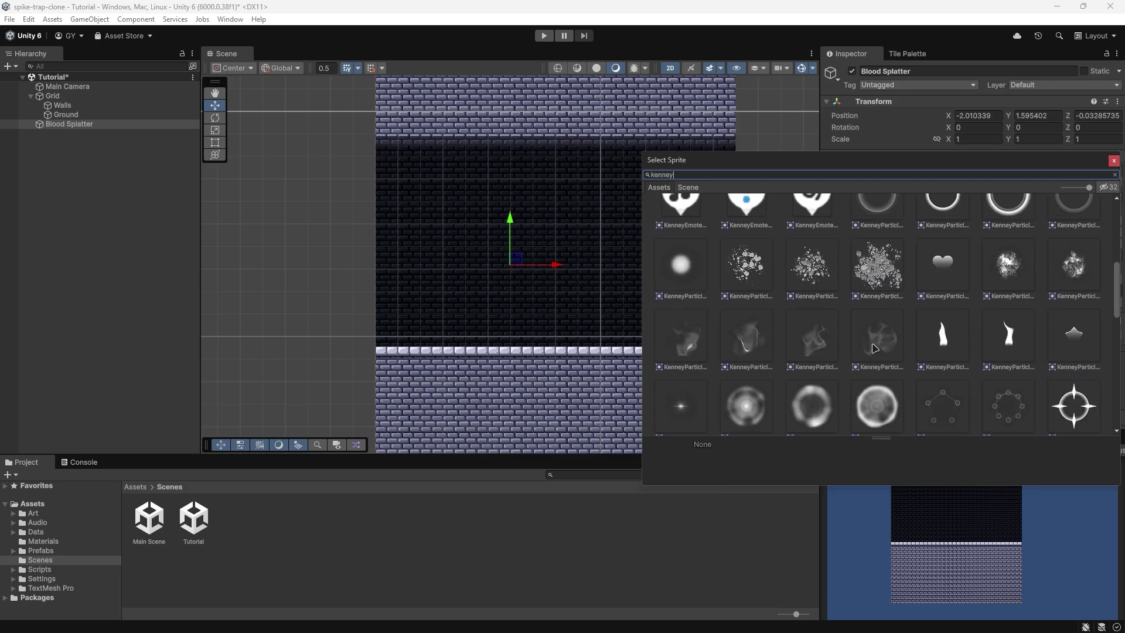
scroll(875, 349, down, 1)
click(1008, 234)
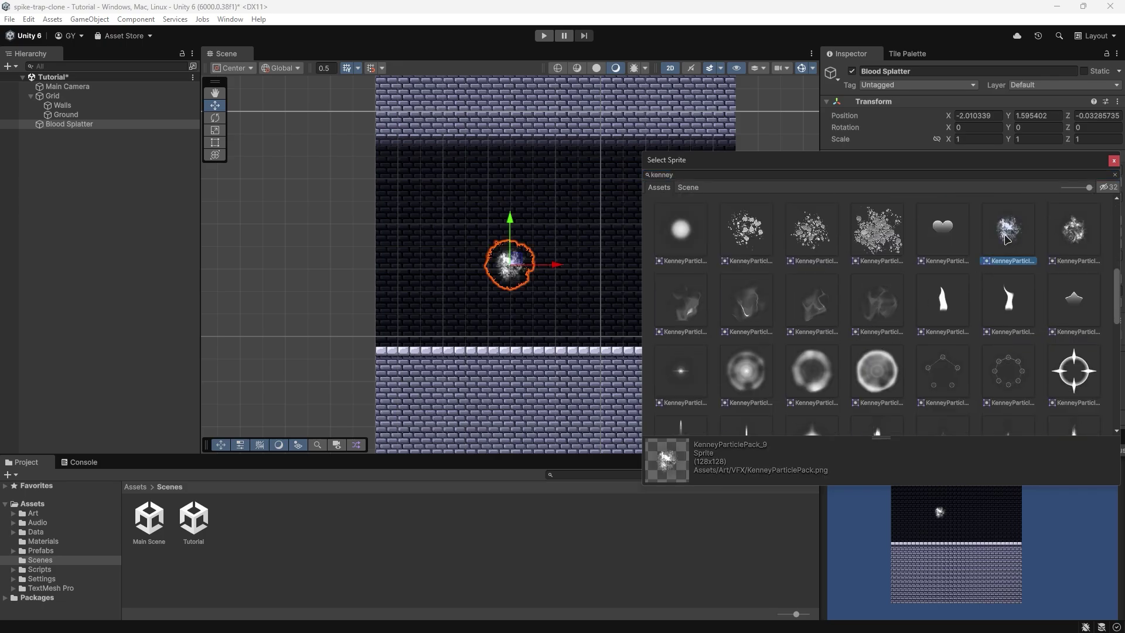
double_click(1007, 239)
Step: Tint the sprite dark red (8E0000) with alpha 161
click(959, 197)
drag(1052, 272, 1082, 290)
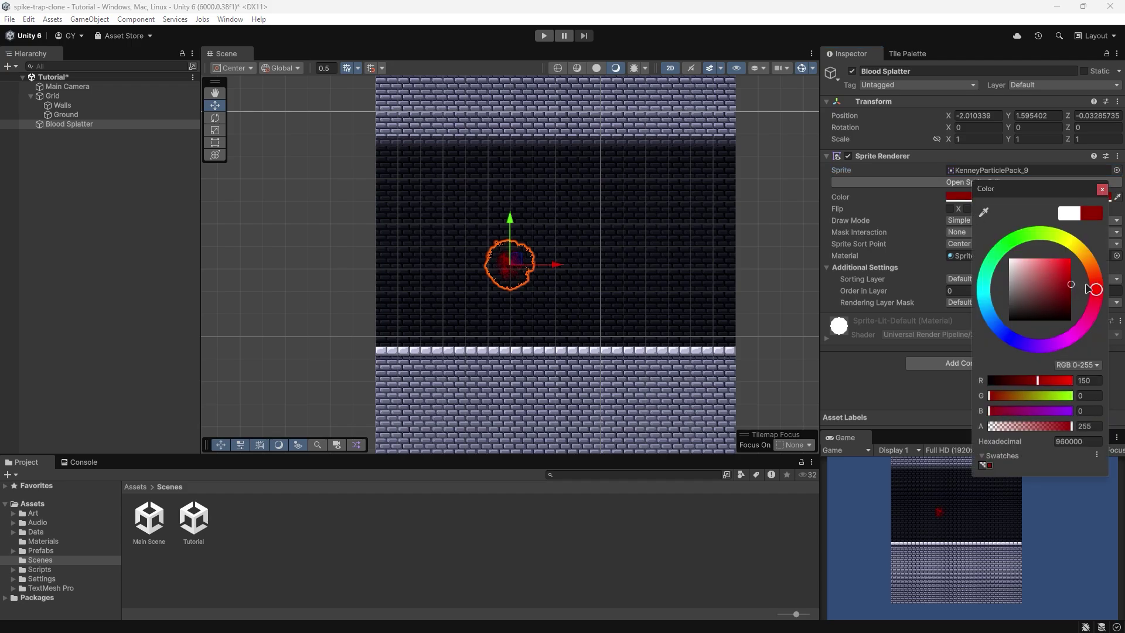
drag(1052, 431, 1043, 429)
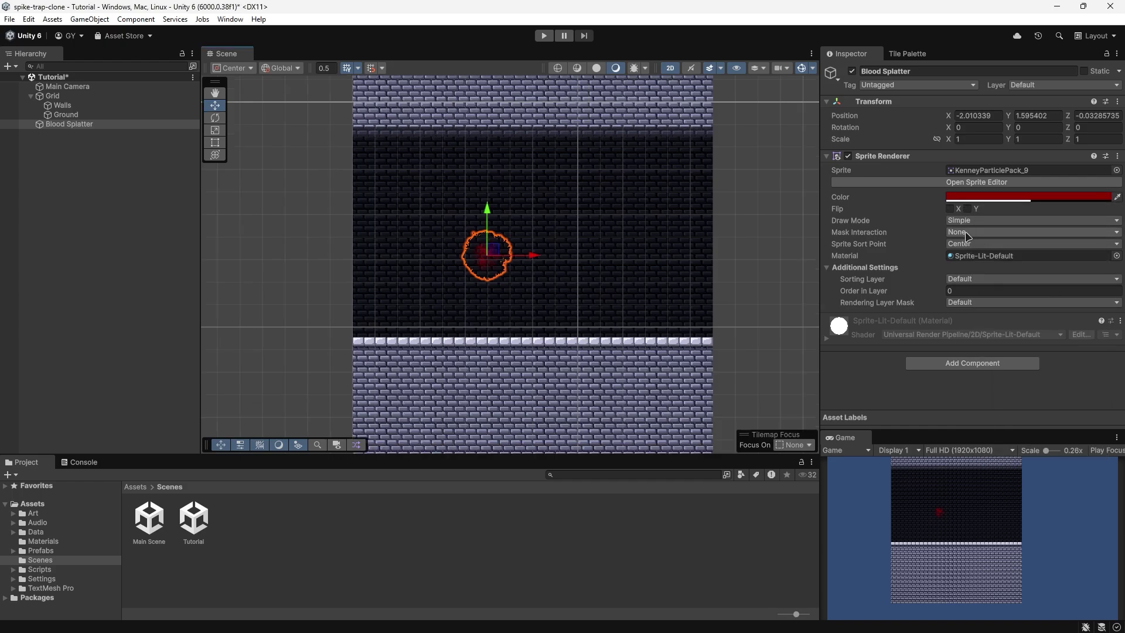
Step: Set Mask Interaction to Visible Inside Mask, Order in Layer 10, and Sorting Layer Foreground
click(966, 234)
click(997, 259)
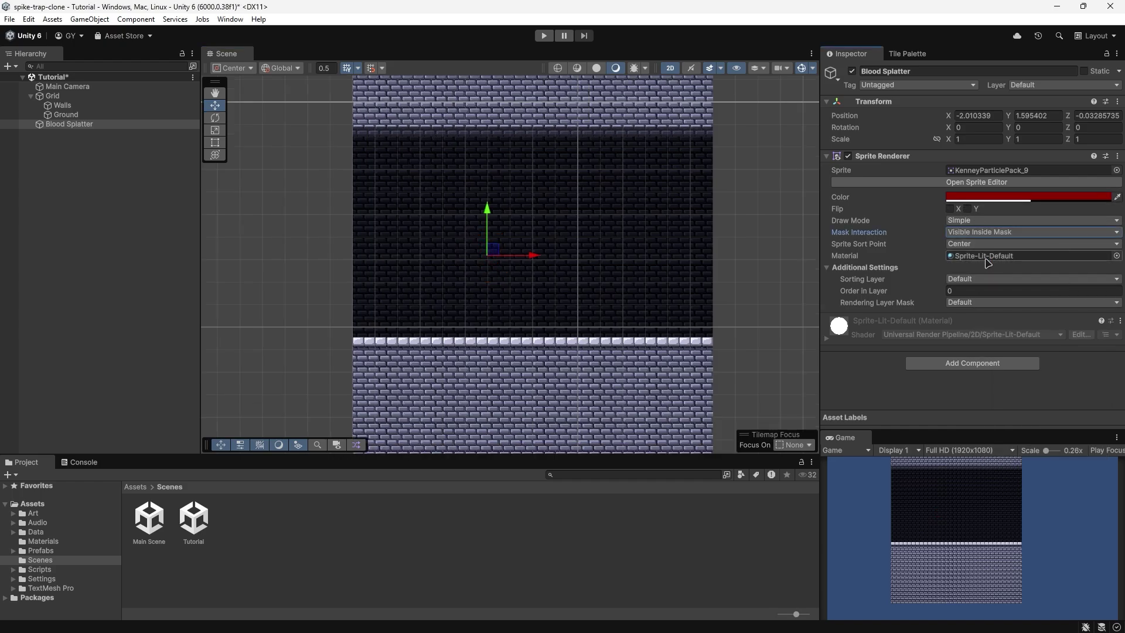
click(964, 291)
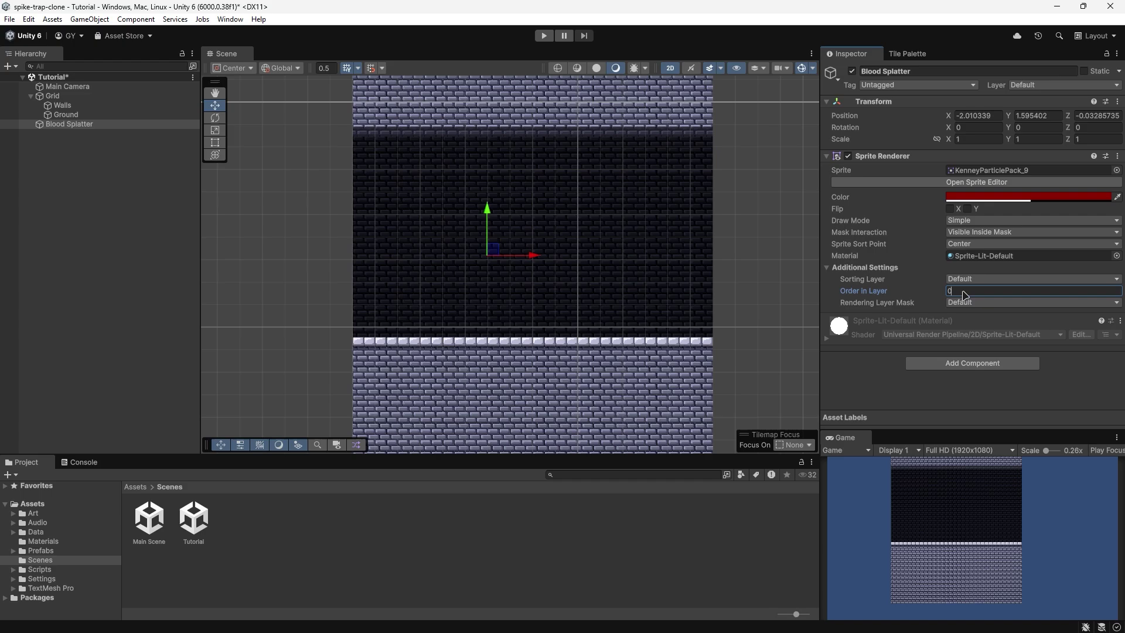
click(971, 279)
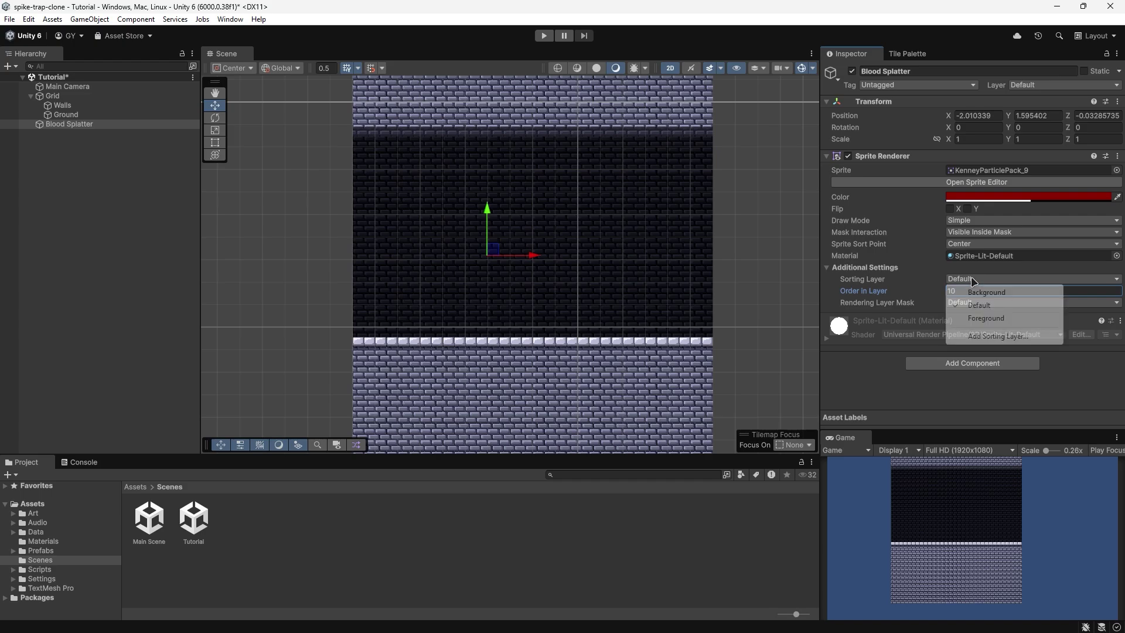
click(991, 318)
Step: Move Blood Splatter to position -1.05, -0.25 with the move gizmo
middle_drag(609, 279, 611, 271)
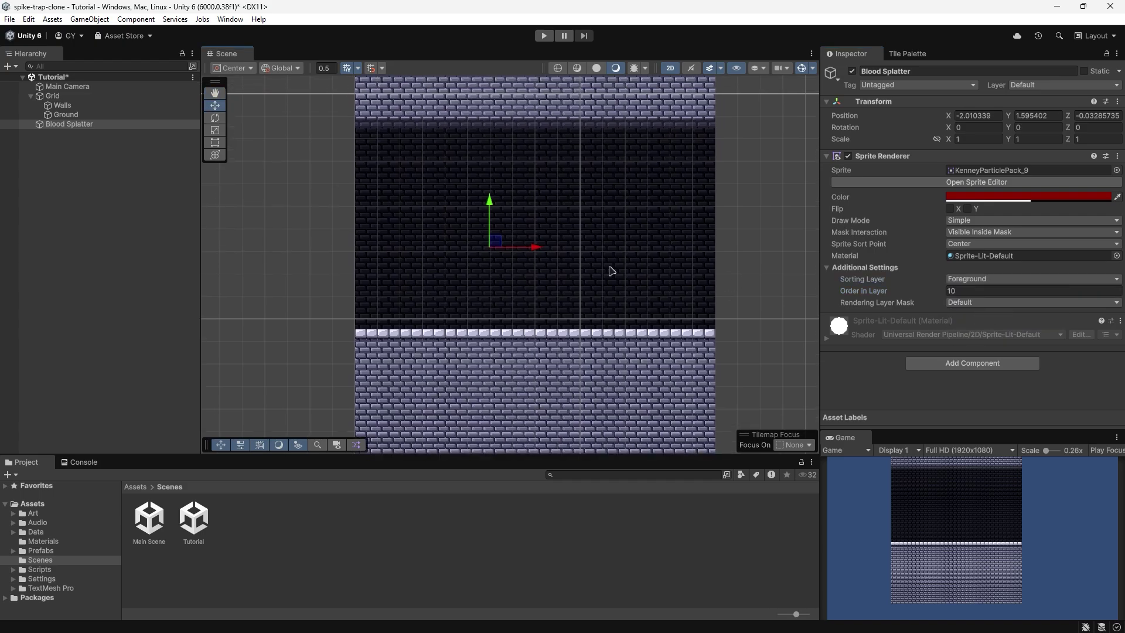
click(94, 124)
drag(495, 243, 570, 327)
Step: Duplicate Blood Splatter, then delete copies (1)–(27), keeping only the original
scroll(501, 306, up, 2)
key(ctrl+d)
key(ctrl+d)
key(ctrl+d)
key(ctrl+d)
key(ctrl+d)
key(ctrl+d)
key(ctrl+d)
key(ctrl+d)
key(ctrl+d)
key(ctrl+d)
key(ctrl+d)
key(ctrl+d)
key(ctrl+d)
key(ctrl+d)
key(ctrl+d)
key(ctrl+d)
key(ctrl+d)
key(ctrl+d)
key(ctrl+d)
key(ctrl+d)
key(ctrl+d)
key(ctrl+d)
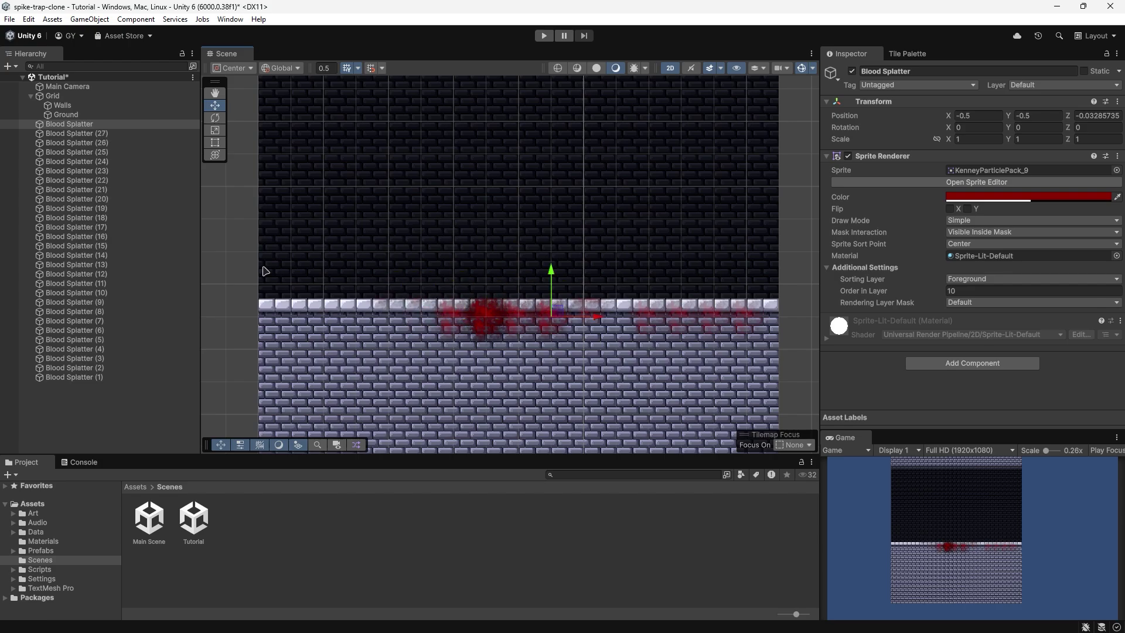
click(74, 133)
shift+click(87, 377)
key(Delete)
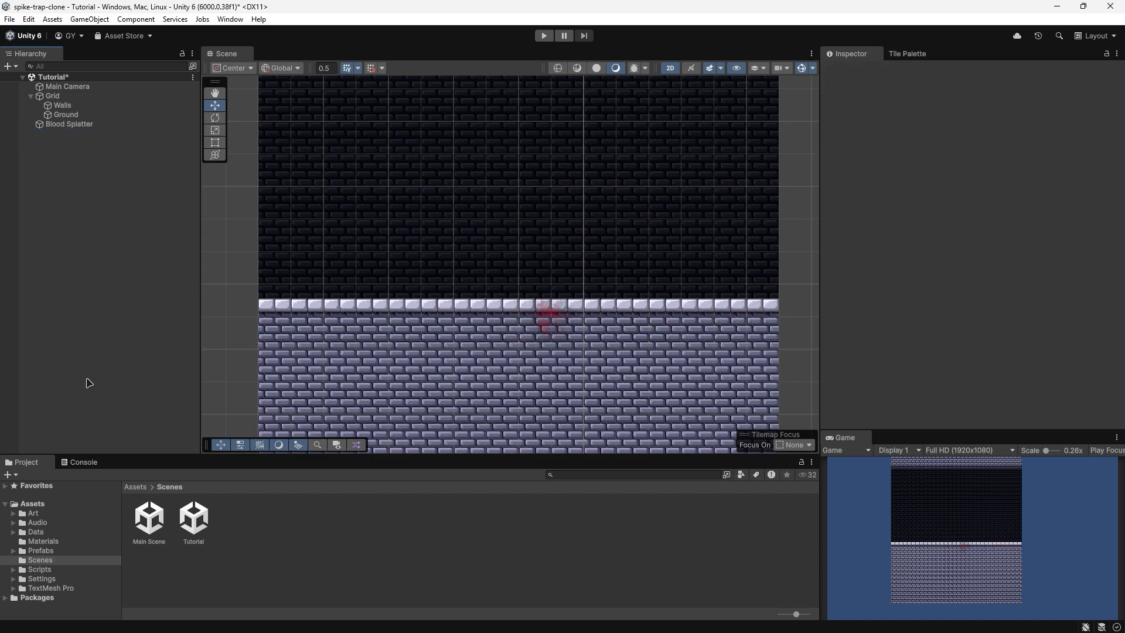
Step: Parent Blood Splatter under Ground and spread duplicates along the floor
drag(85, 125, 79, 118)
key(ctrl+d)
key(ctrl+d)
key(ctrl+d)
key(ctrl+d)
key(ctrl+d)
key(ctrl+d)
key(ctrl+d)
key(ctrl+d)
key(ctrl+d)
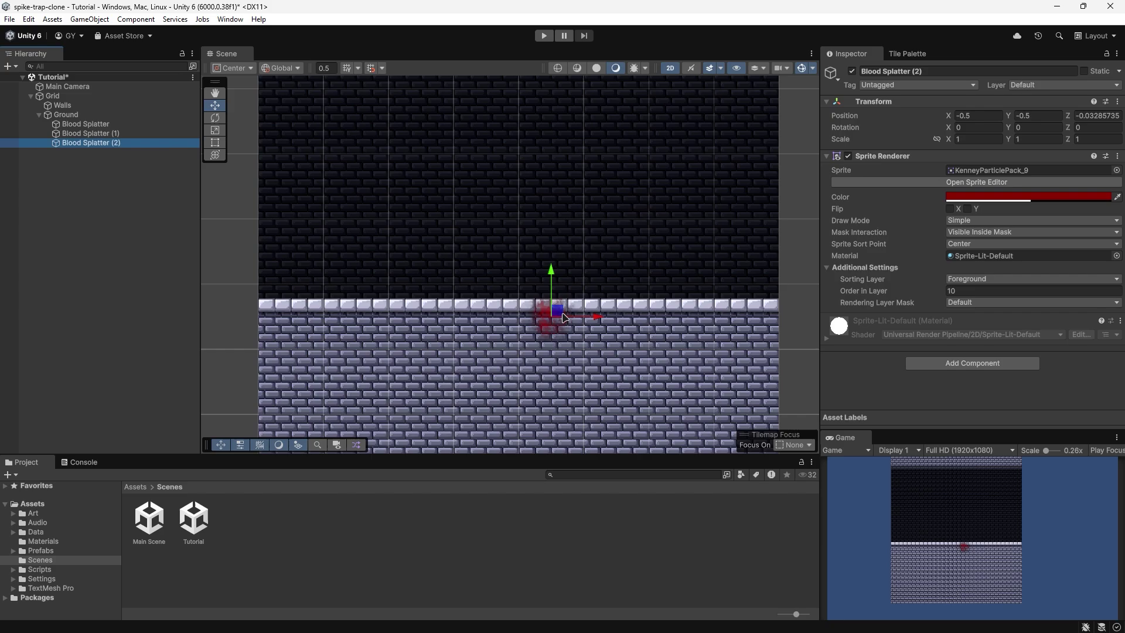
click(40, 115)
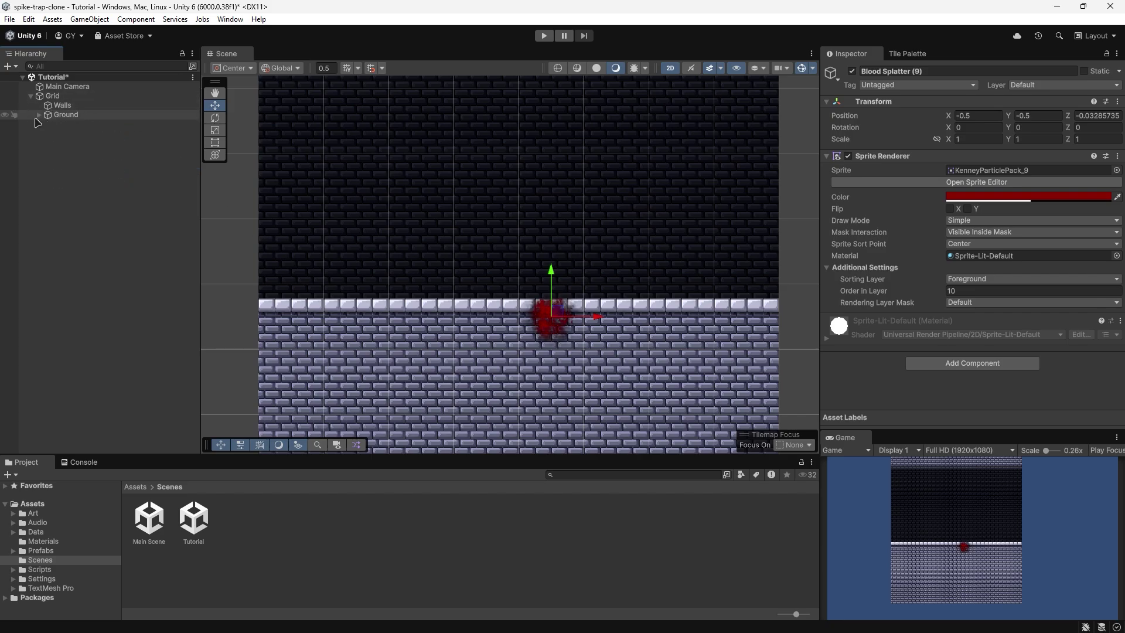
drag(566, 312, 467, 301)
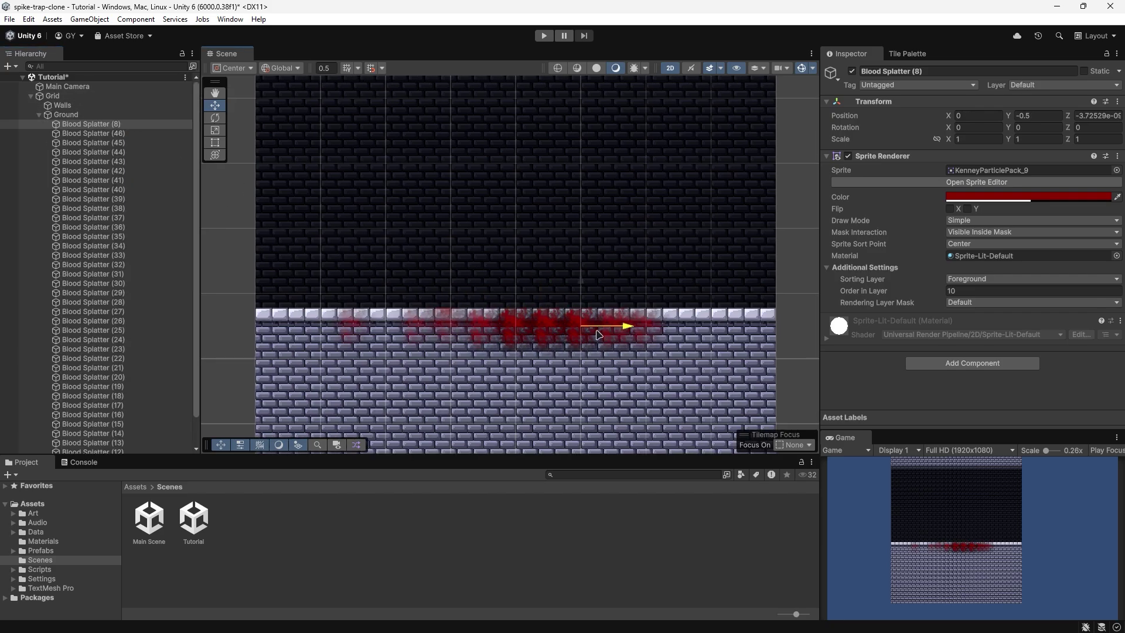
drag(621, 321, 694, 330)
key(ctrl+d)
key(ctrl+d)
key(ctrl+d)
key(ctrl+d)
key(ctrl+d)
key(ctrl+d)
key(ctrl+d)
key(ctrl+d)
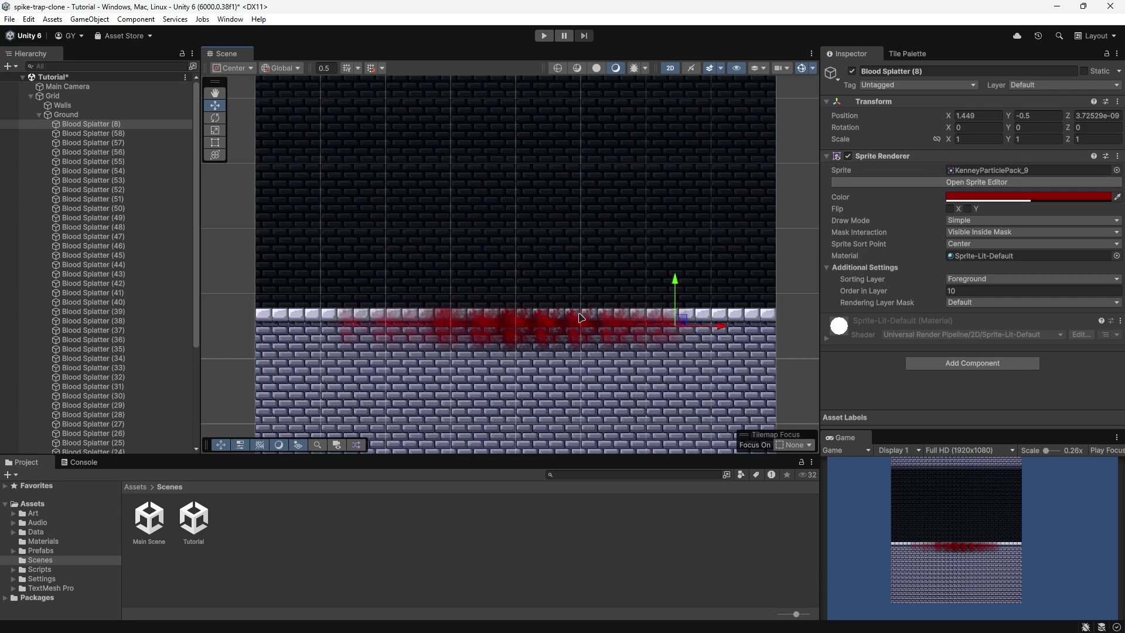
Step: Select every Blood Splatter in the Hierarchy and delete them all
key(ctrl+a)
middle_drag(561, 292, 569, 312)
scroll(124, 239, up, 5)
click(117, 126)
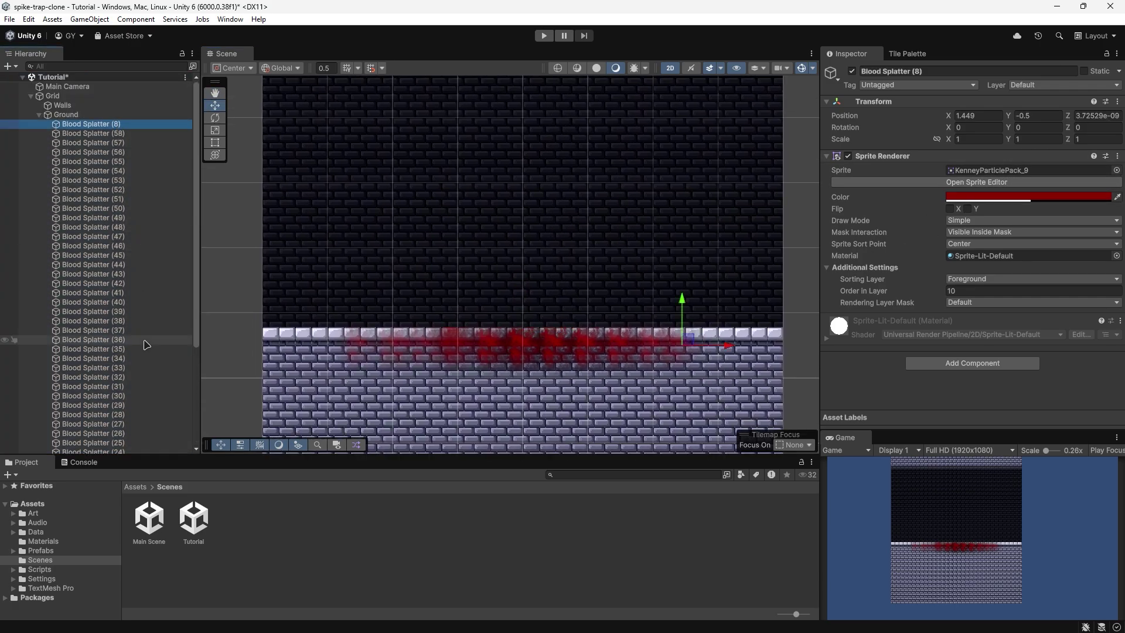
scroll(139, 366, down, 5)
shift+click(126, 444)
key(Delete)
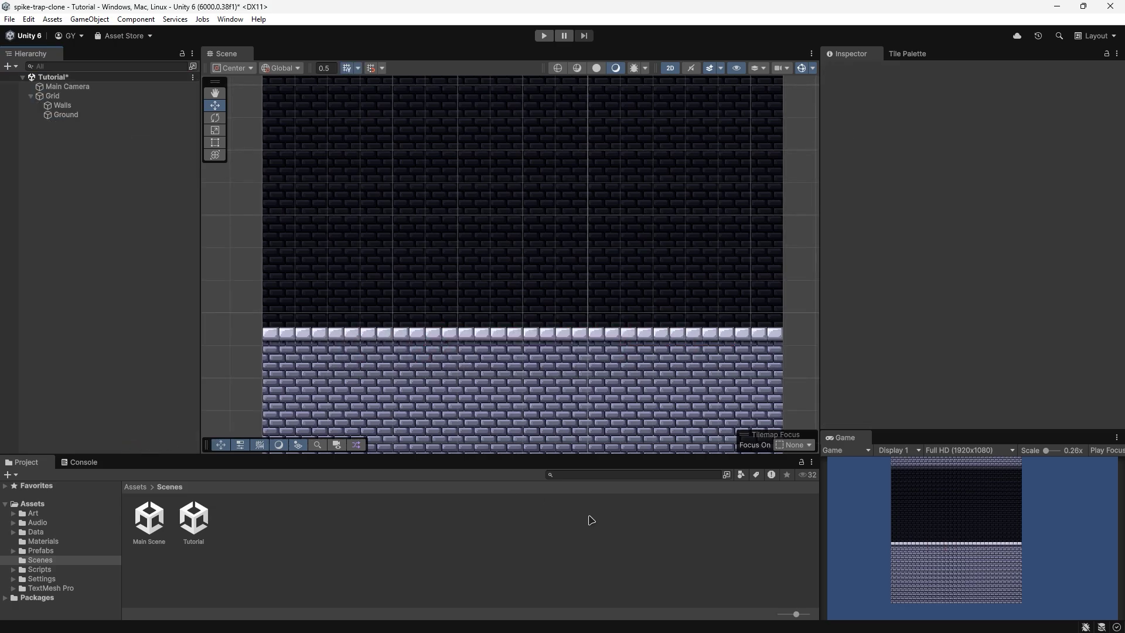
Step: Add a Blood Explosion VFX prefab instance to the Tutorial scene and raise it to -0.432, 1.629
click(615, 475)
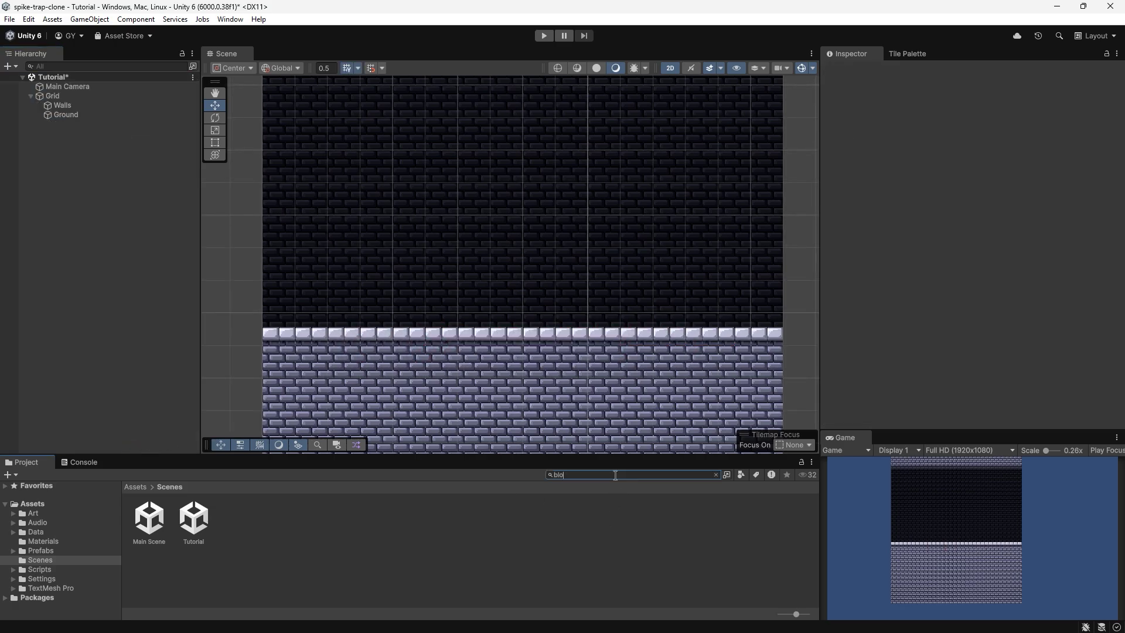
drag(160, 515, 109, 251)
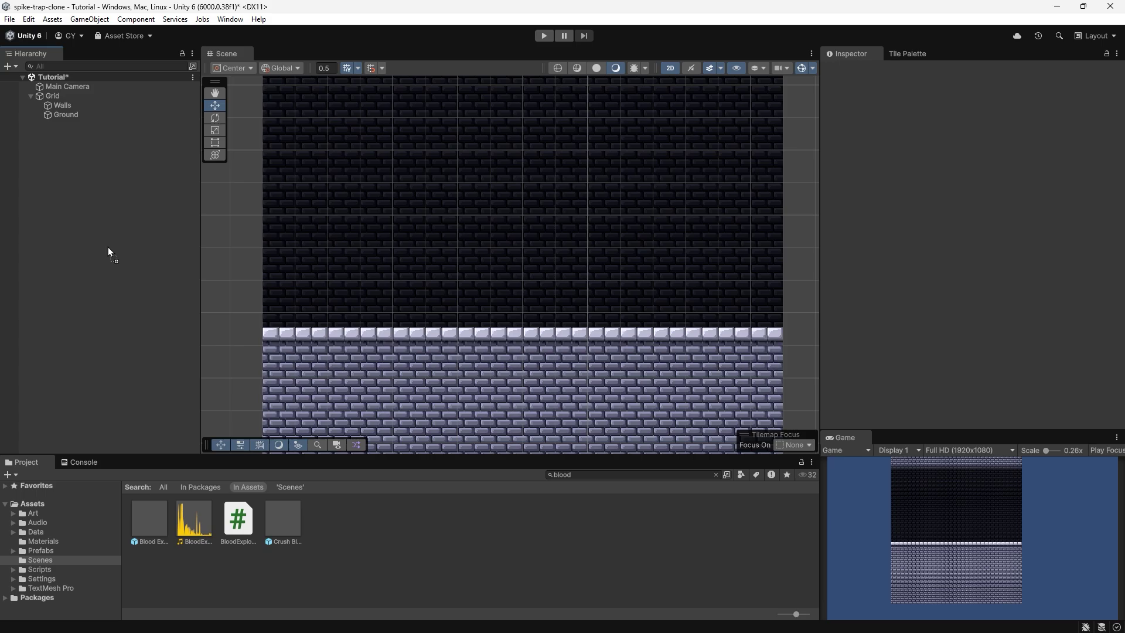
middle_drag(602, 304, 574, 343)
drag(572, 343, 544, 236)
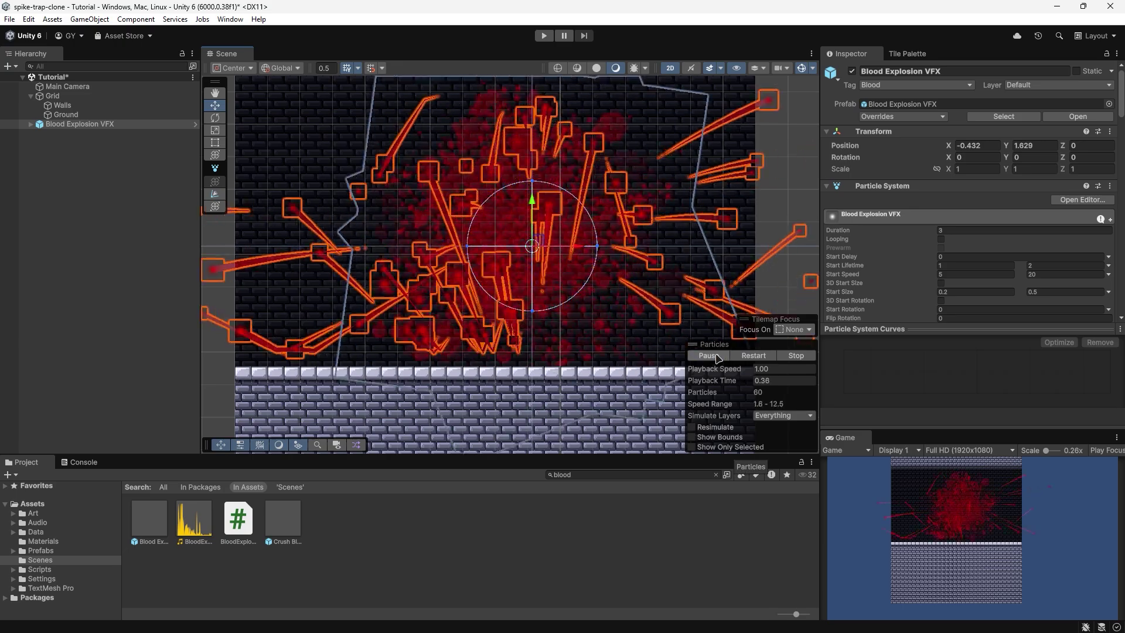
scroll(896, 245, down, 5)
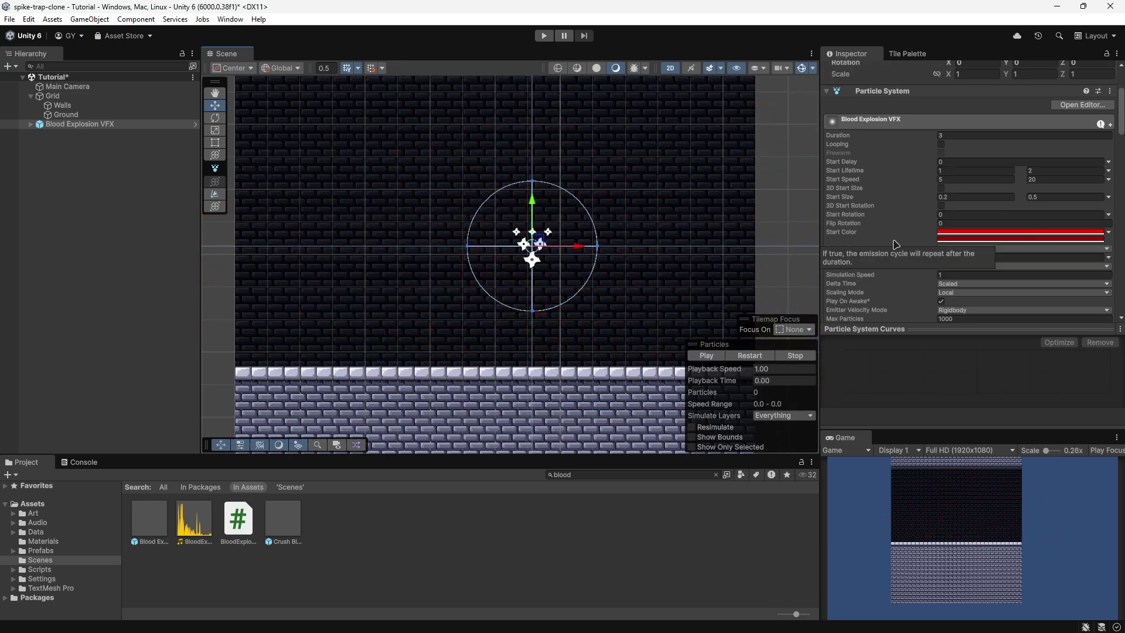
scroll(895, 245, down, 5)
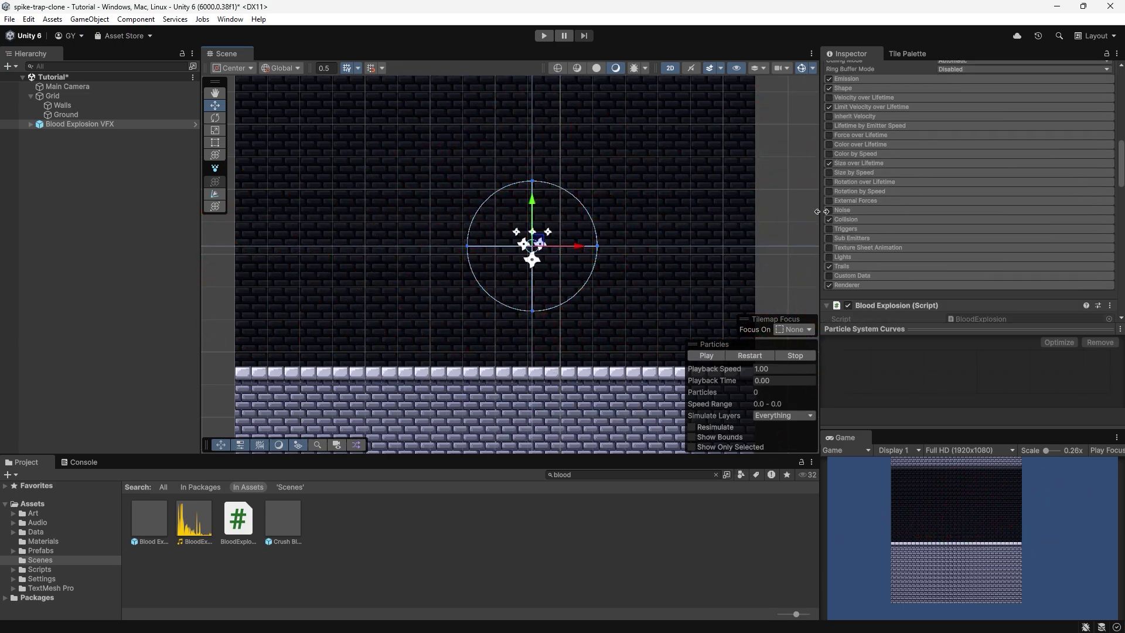
Step: Expand the Collision module to show 2D World collisions with Send Collision Messages enabled
scroll(861, 197, down, 1)
click(856, 191)
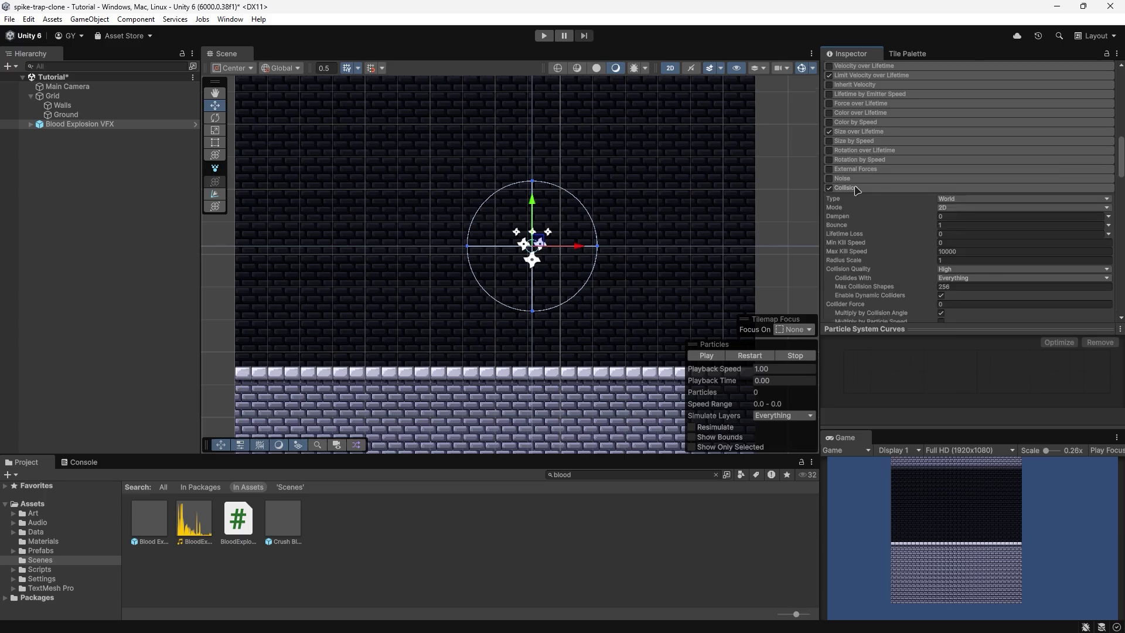
scroll(854, 190, down, 3)
scroll(854, 190, down, 3)
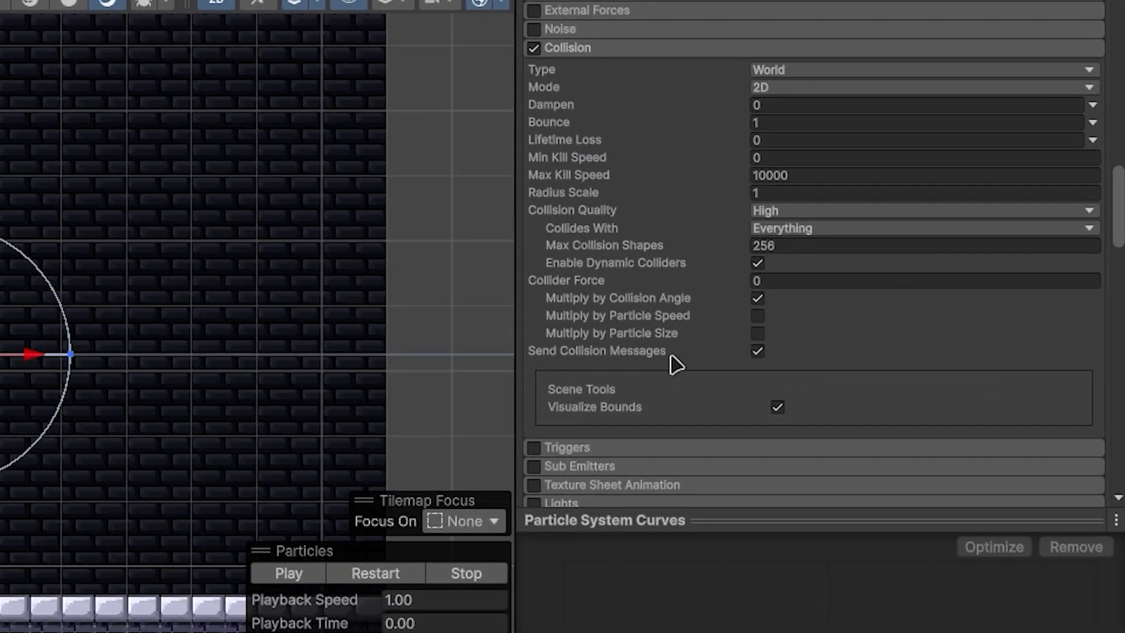
Step: Replay the blood particle burst, then view BloodExplosion.cs in the code editor
click(374, 575)
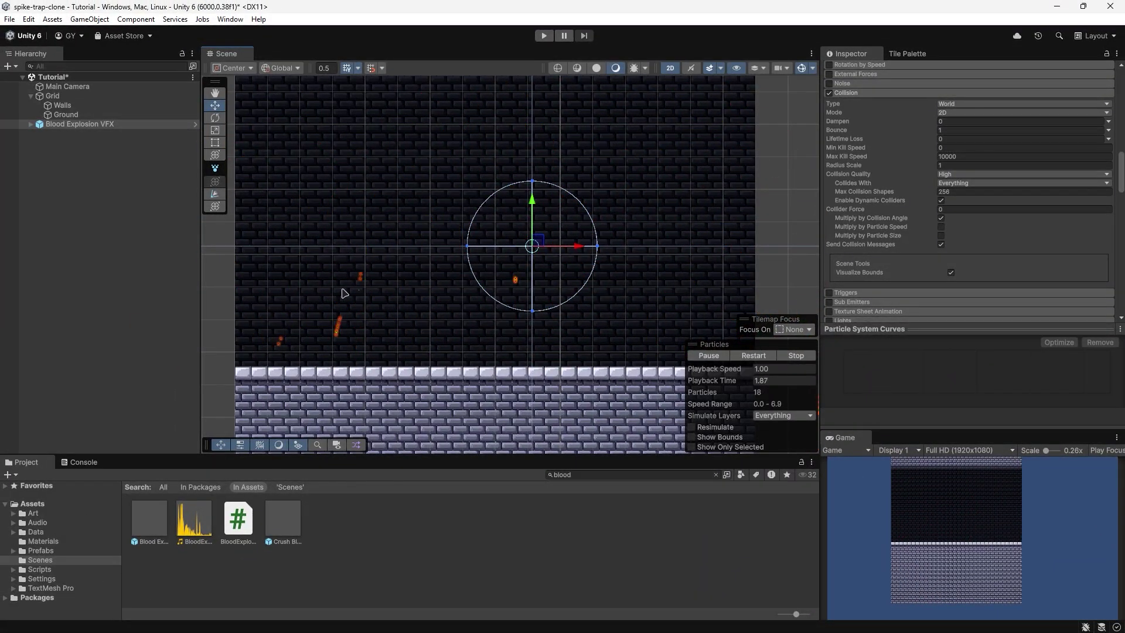
scroll(882, 209, down, 5)
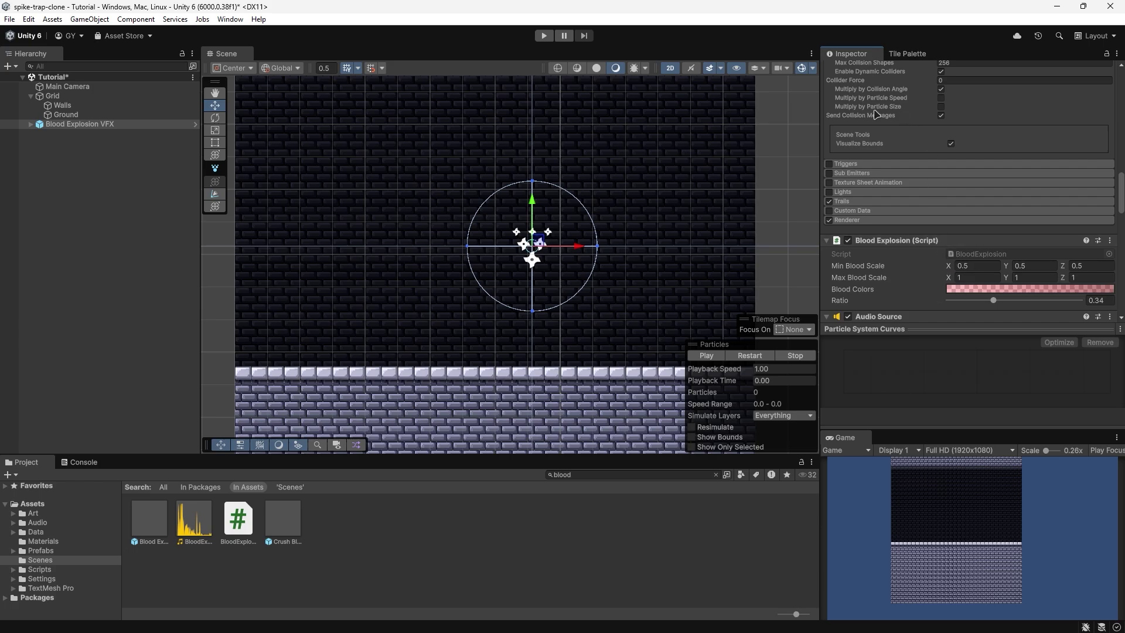
scroll(649, 291, down, 2)
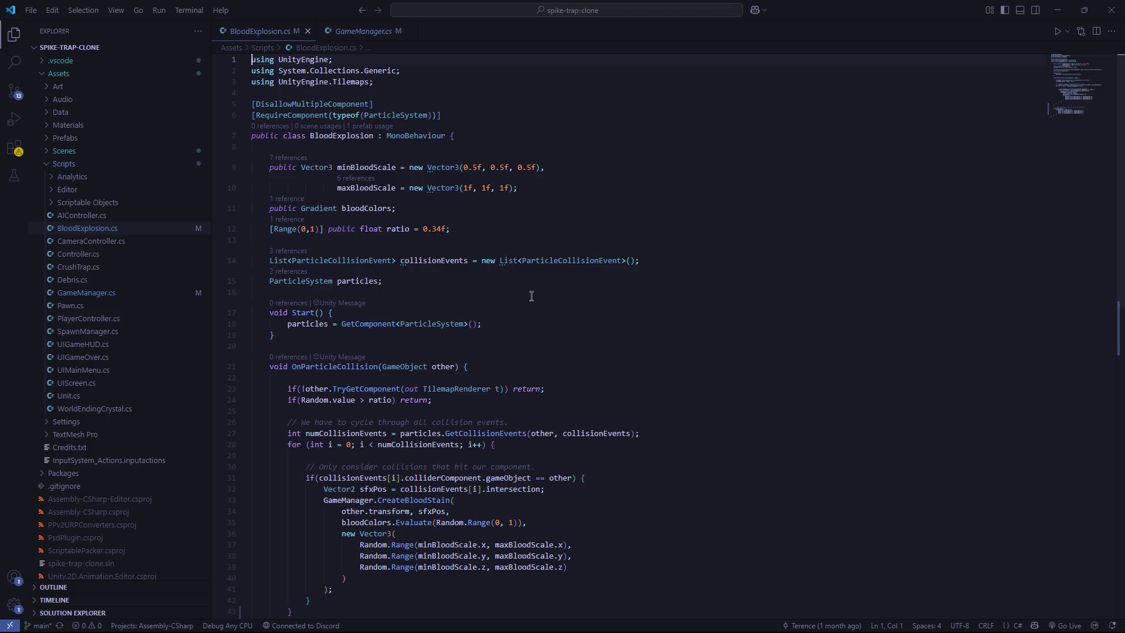
Step: Select OnParticleCollision in BloodExplosion.cs and check the CreateBloodStain call's parameter hints
scroll(532, 297, down, 5)
drag(277, 476, 254, 218)
click(303, 218)
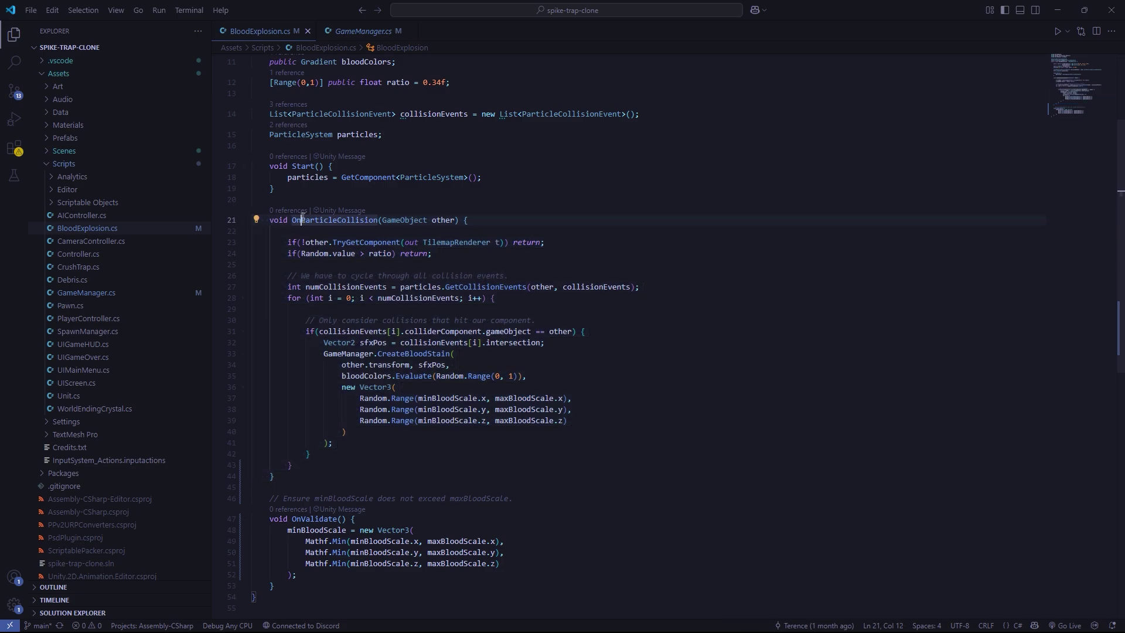
drag(327, 219, 379, 220)
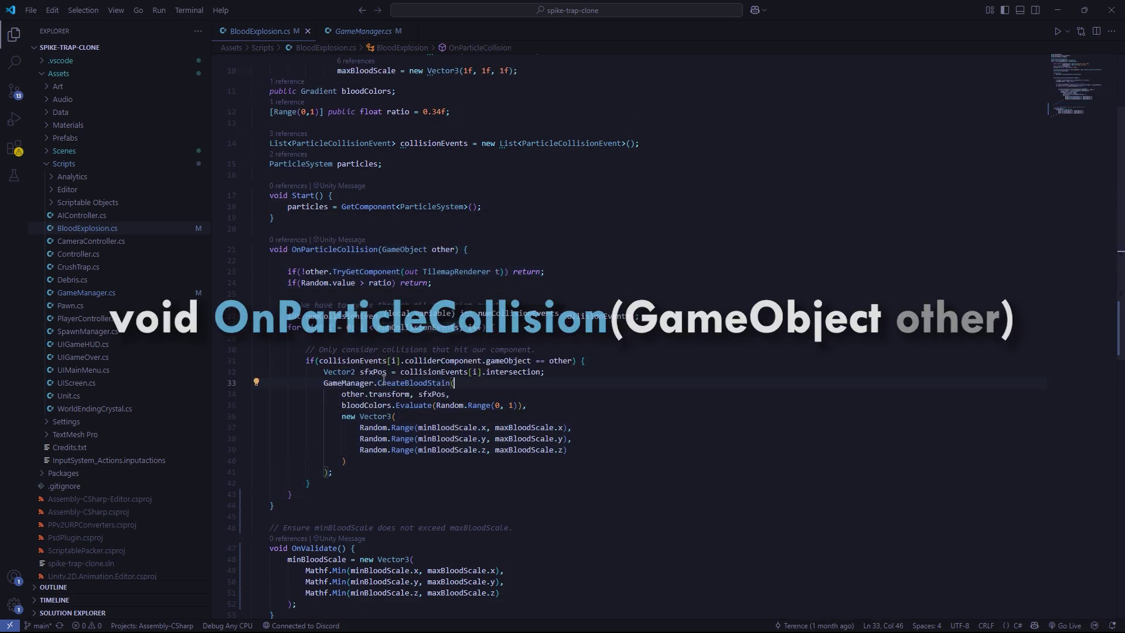
key(ctrl+shift+space)
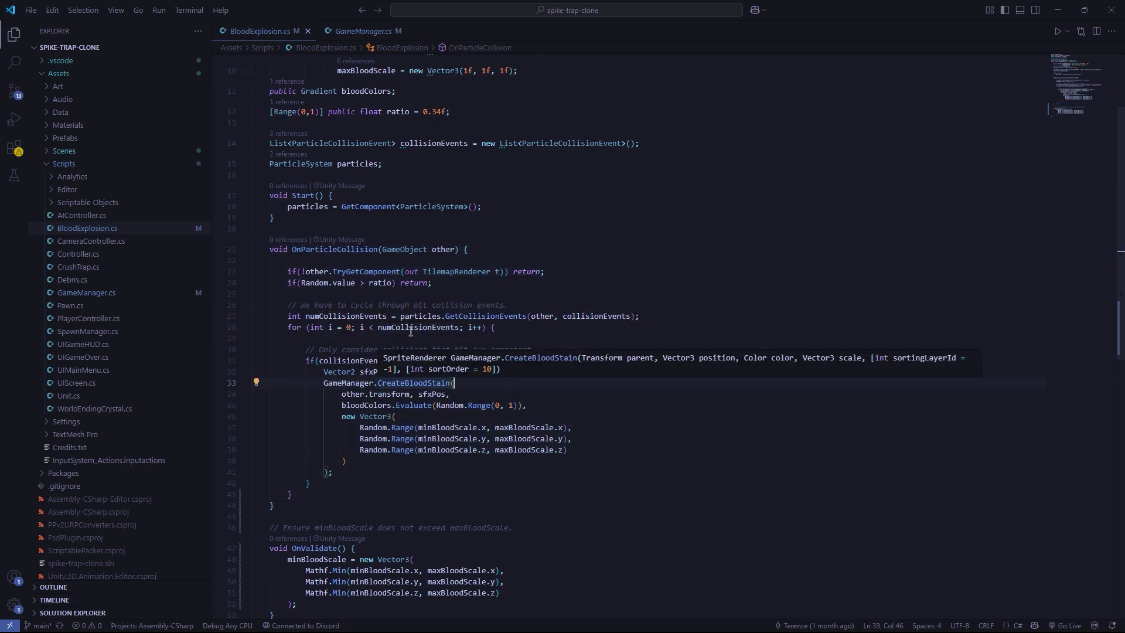
key(Escape)
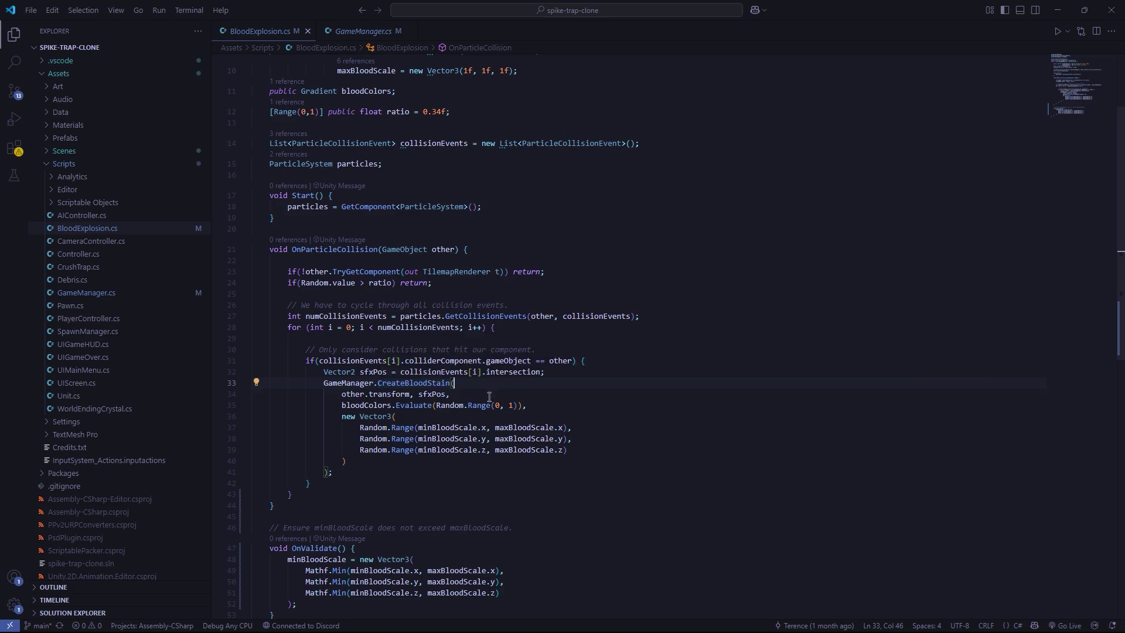
Step: Jump to the CreateBloodStain definition in GameManager.cs with F12
click(490, 398)
scroll(489, 398, down, 2)
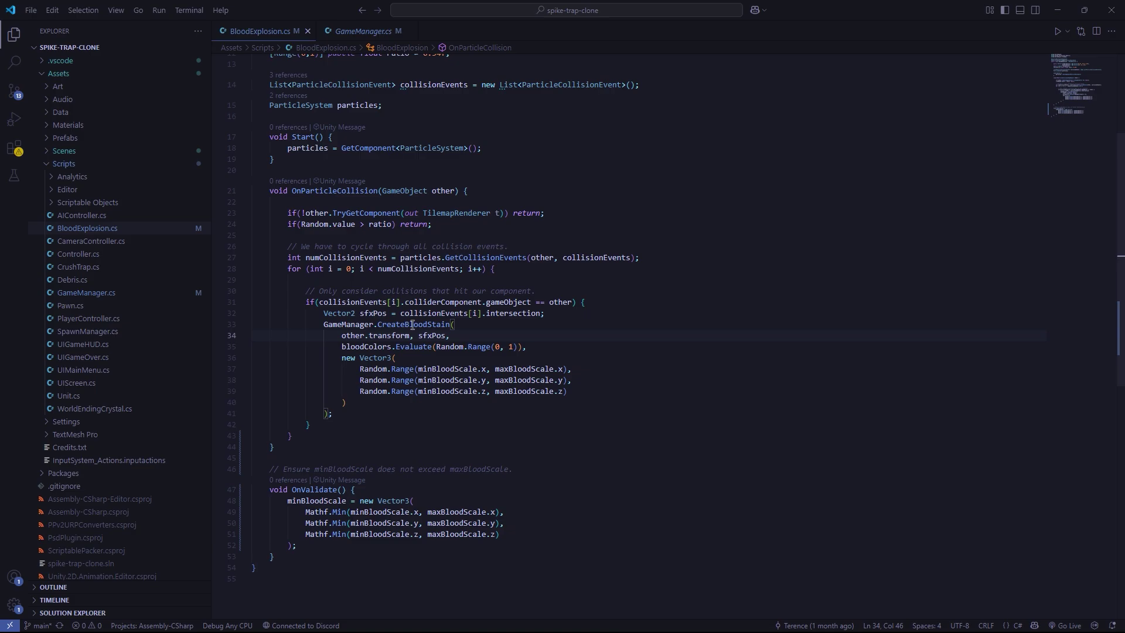
click(416, 325)
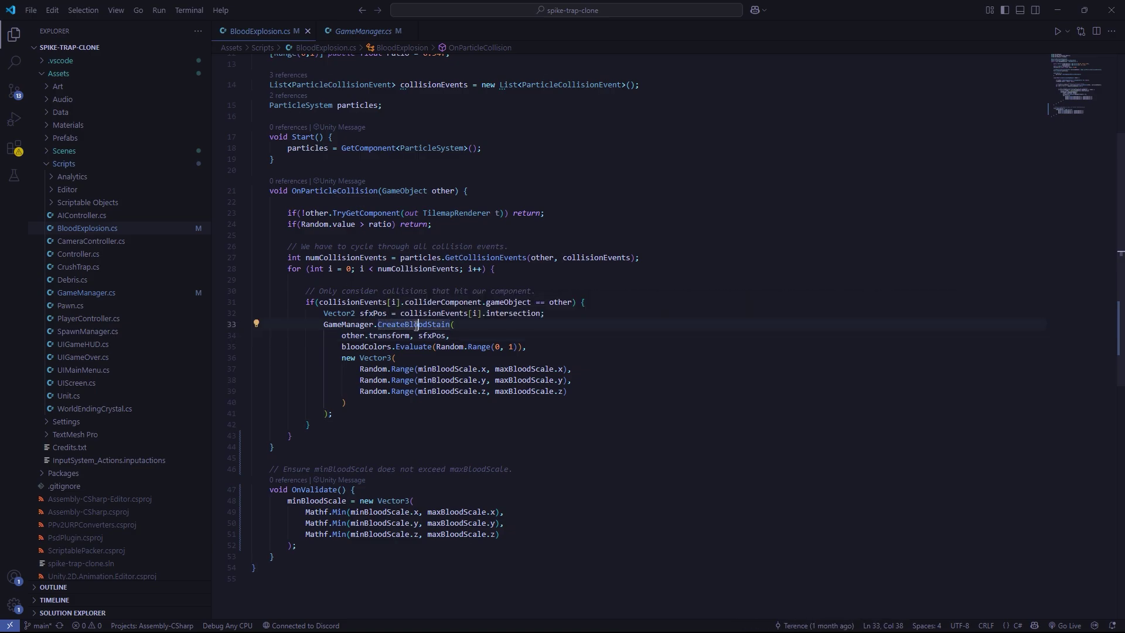
key(F12)
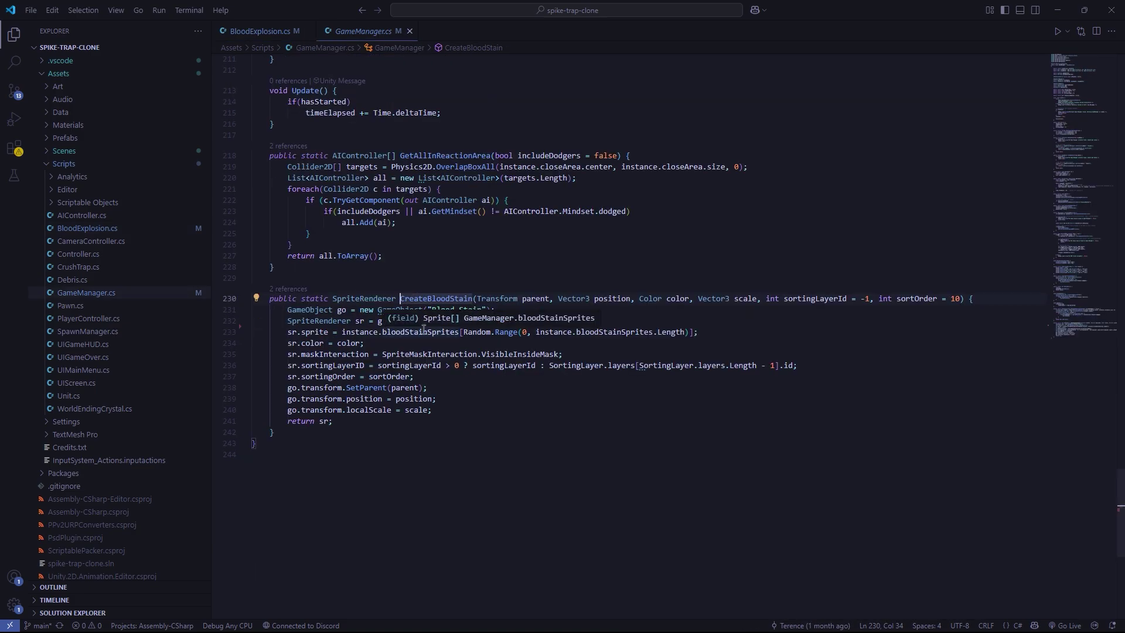
drag(286, 311, 507, 312)
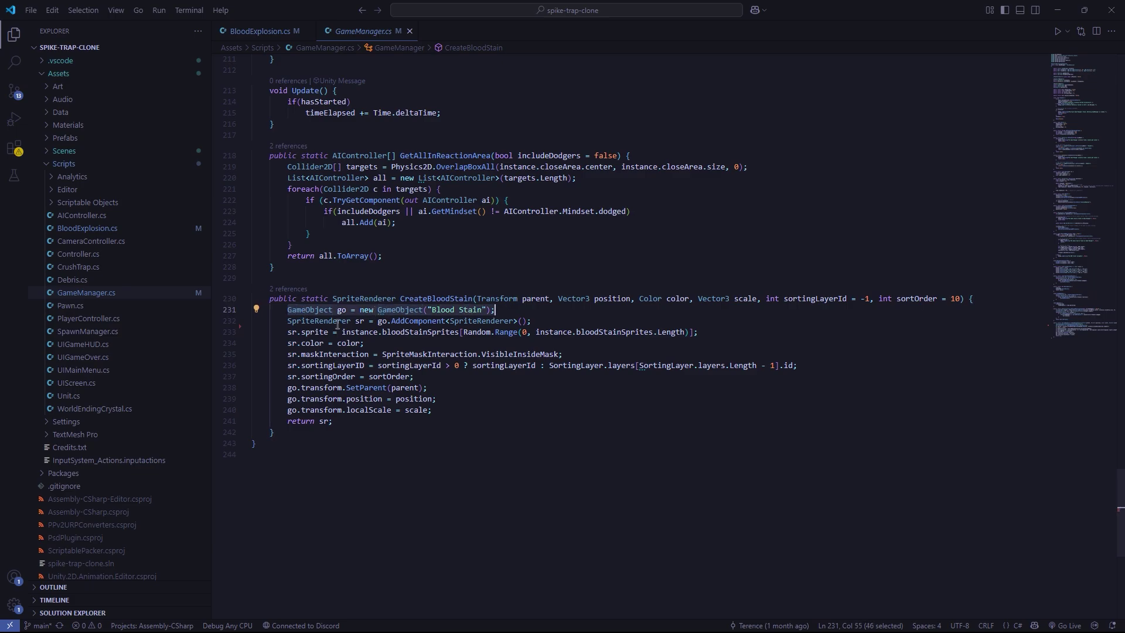
drag(296, 321, 533, 319)
drag(296, 332, 705, 332)
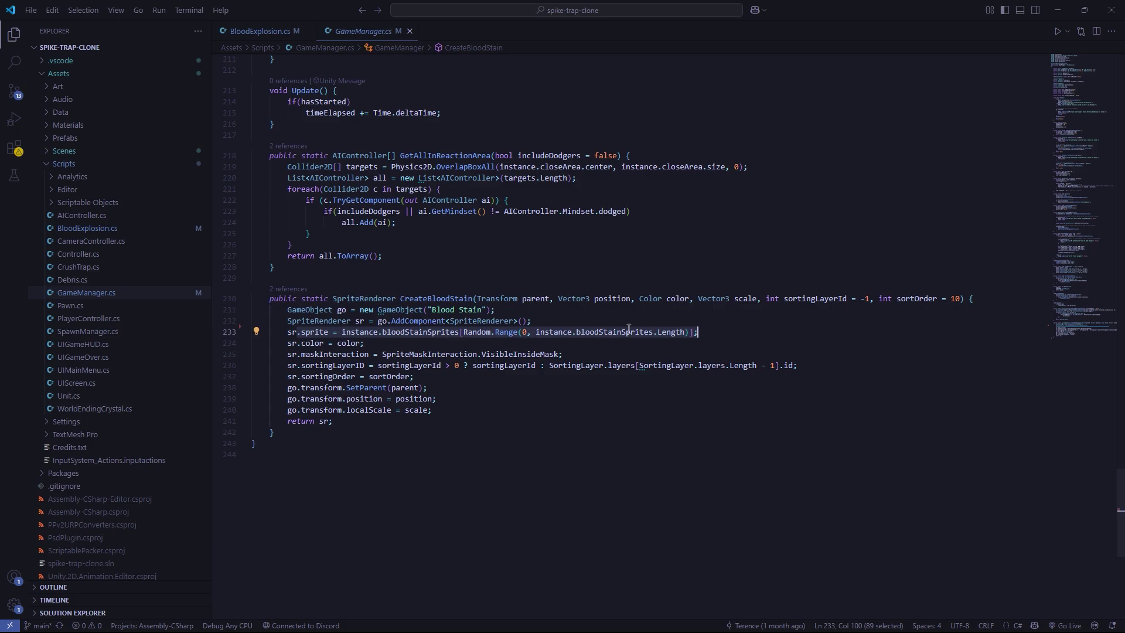
scroll(411, 322, down, 1)
drag(301, 314, 363, 315)
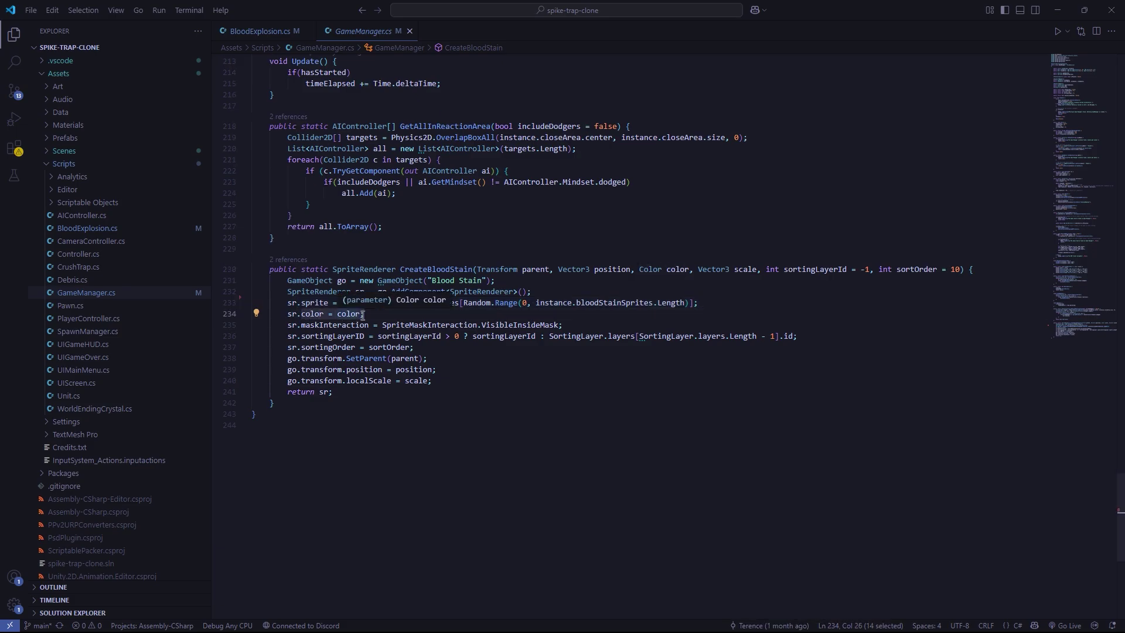
double_click(524, 324)
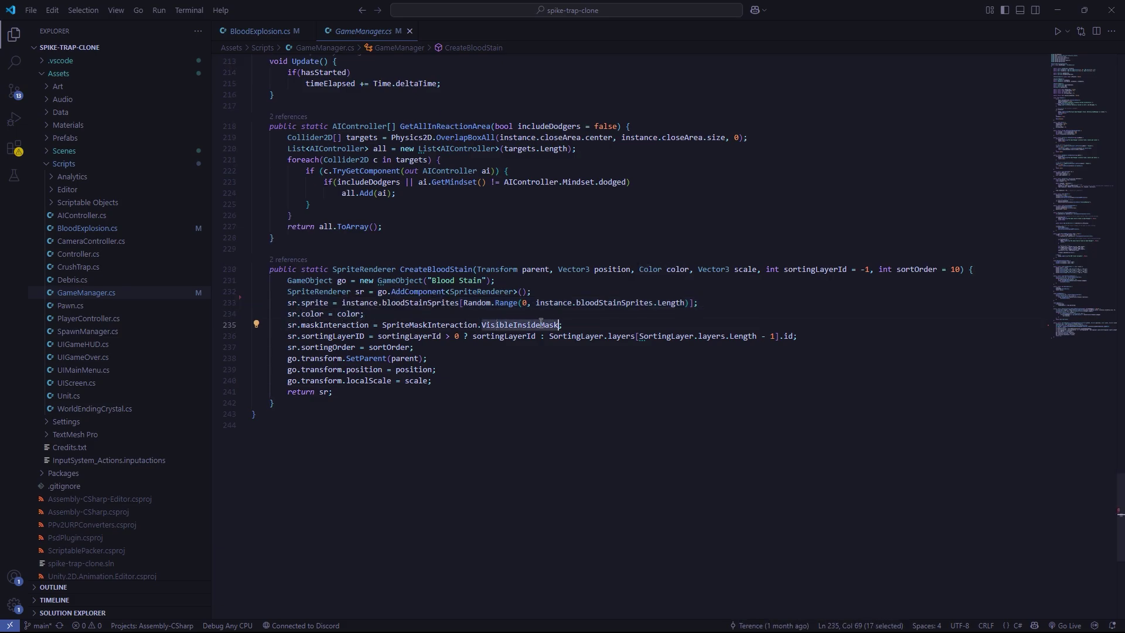
mouse_move(538, 326)
drag(425, 346, 288, 369)
drag(432, 381, 287, 381)
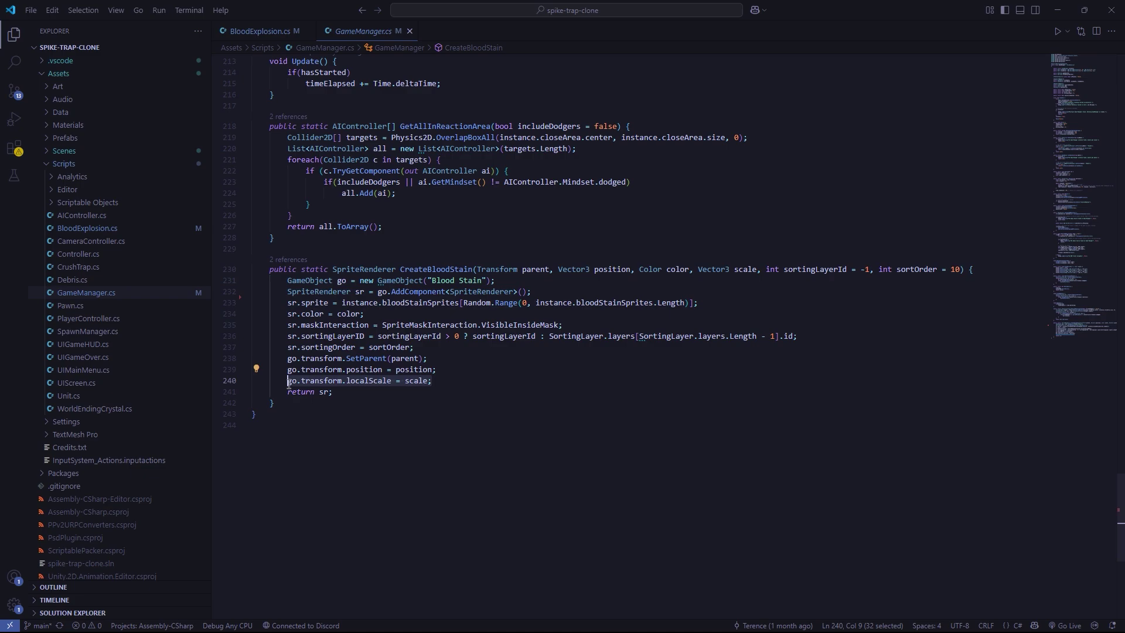
click(451, 370)
scroll(484, 392, up, 3)
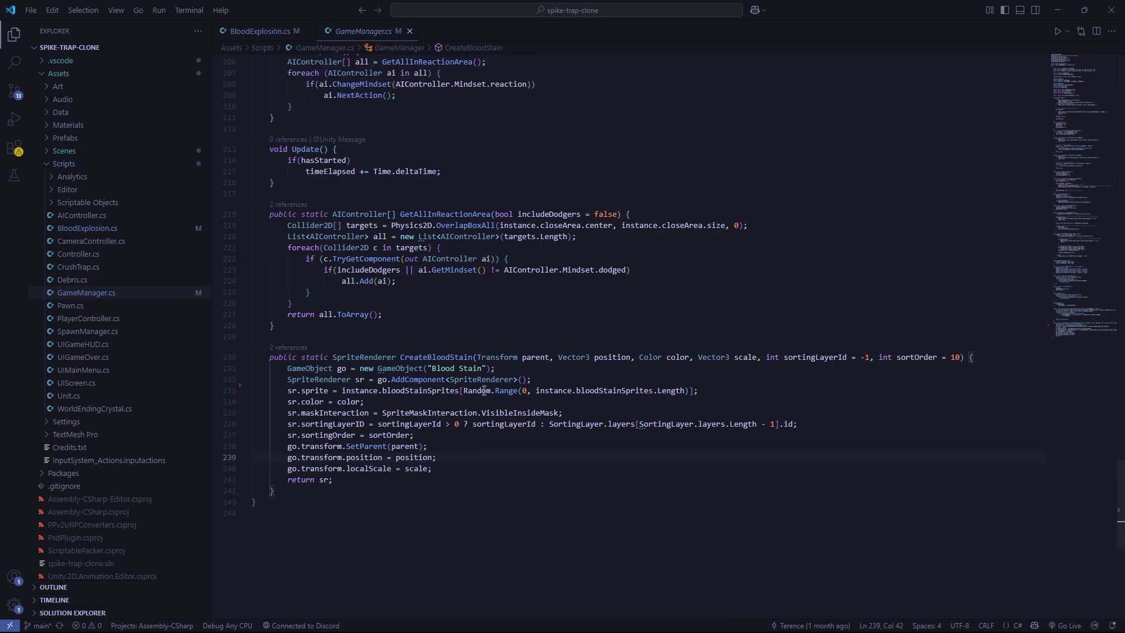
Step: Return to the Unity editor showing the Tutorial scene with the Blood Explosion VFX
key(alt+Tab)
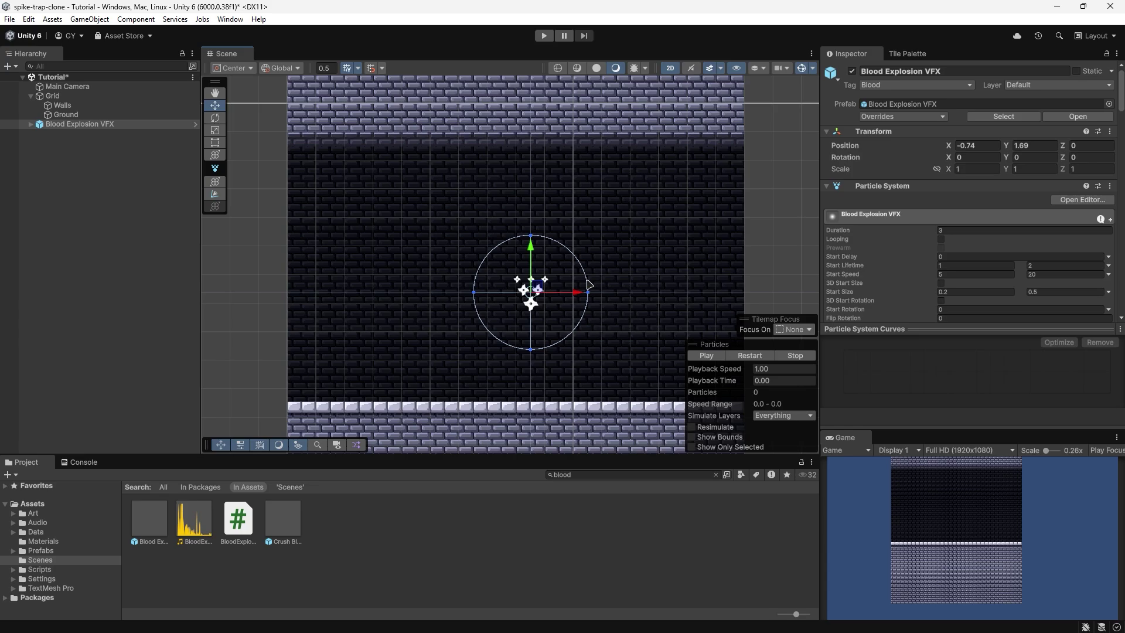